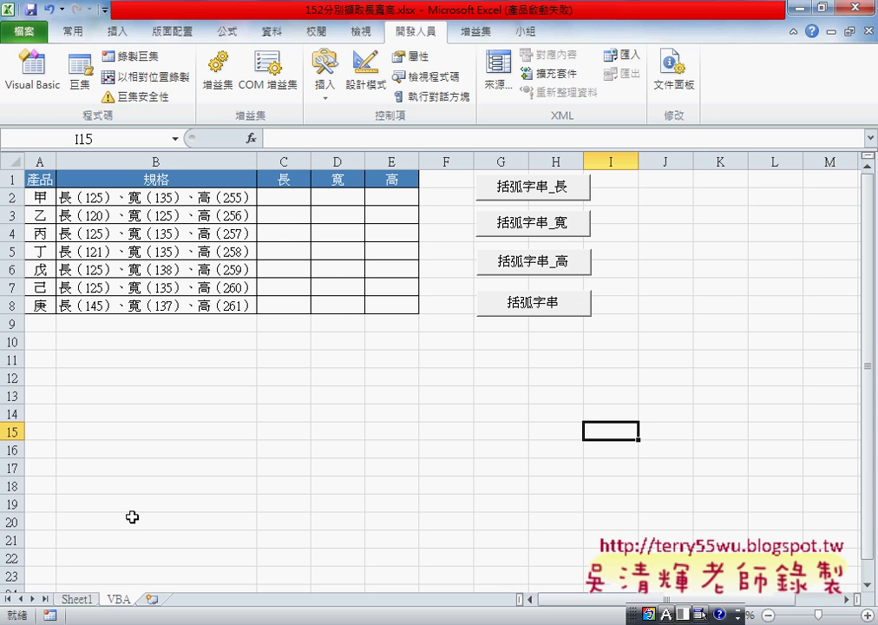
# Duplicate the VBA sheet as VBA (2), delete its four macro buttons, and select column B
pyautogui.click(102, 199)
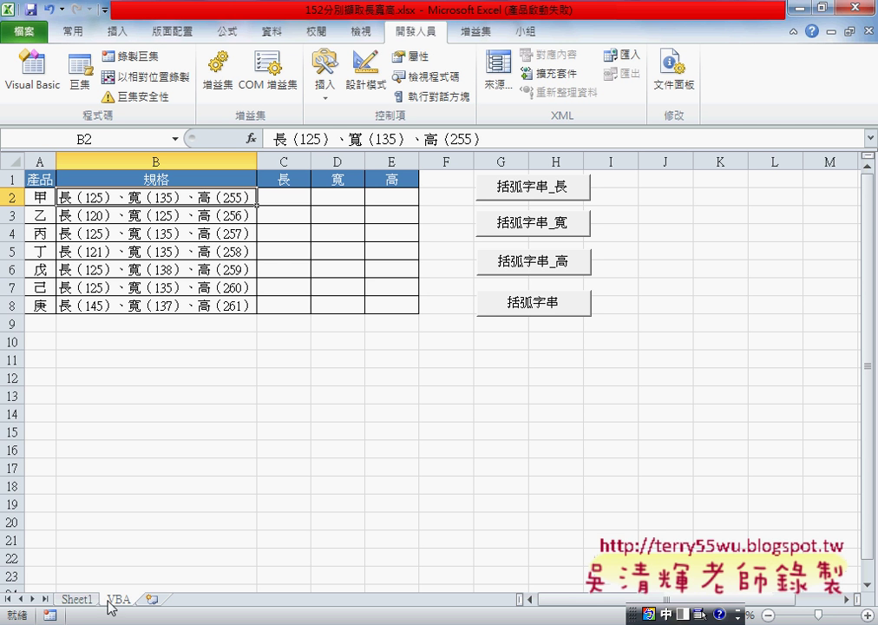
pyautogui.moveTo(117, 601); pyautogui.dragTo(161, 604)
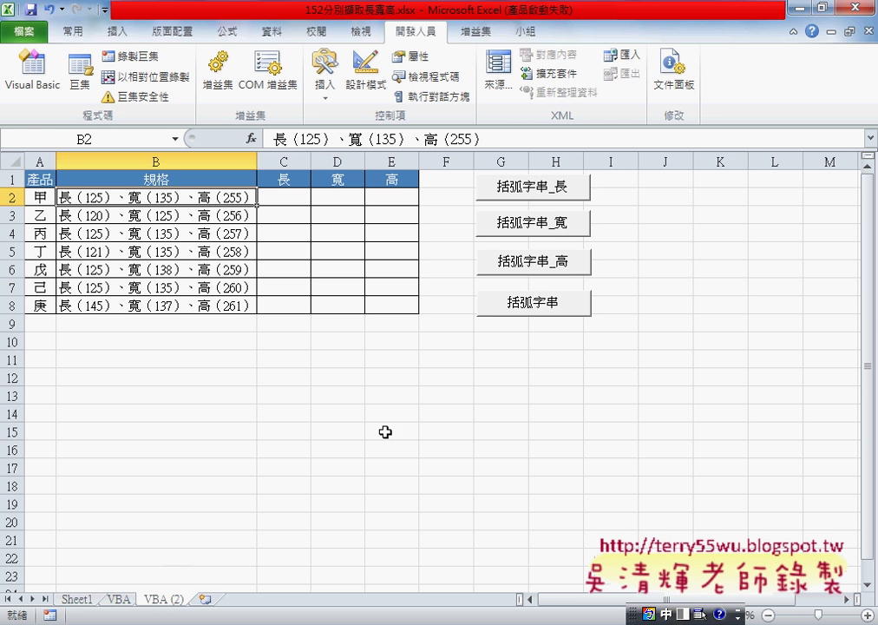
pyautogui.rightClick(538, 198)
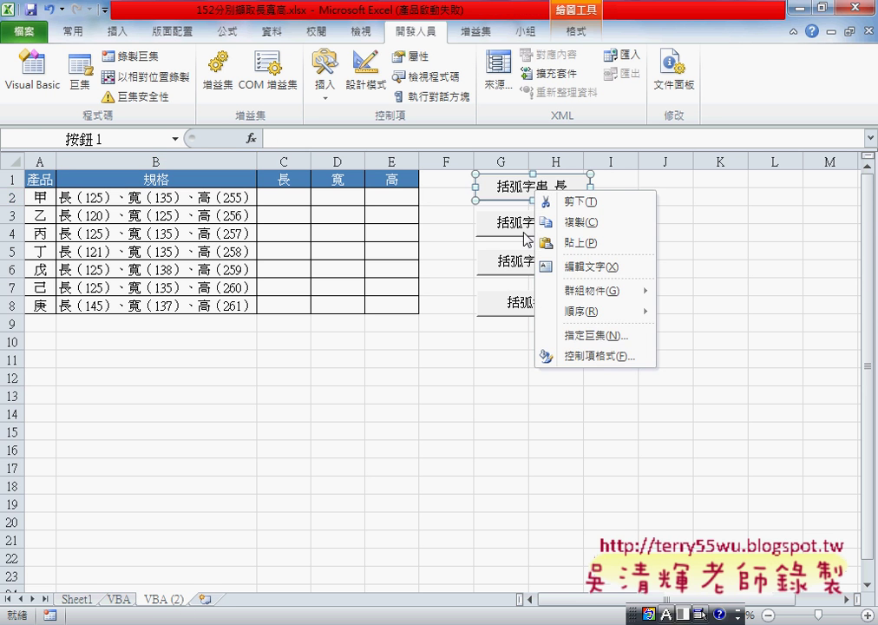
pyautogui.click(512, 229)
pyautogui.keyDown('ctrl'); pyautogui.click(503, 224); pyautogui.keyUp('ctrl')
pyautogui.keyDown('ctrl'); pyautogui.click(503, 260); pyautogui.keyUp('ctrl')
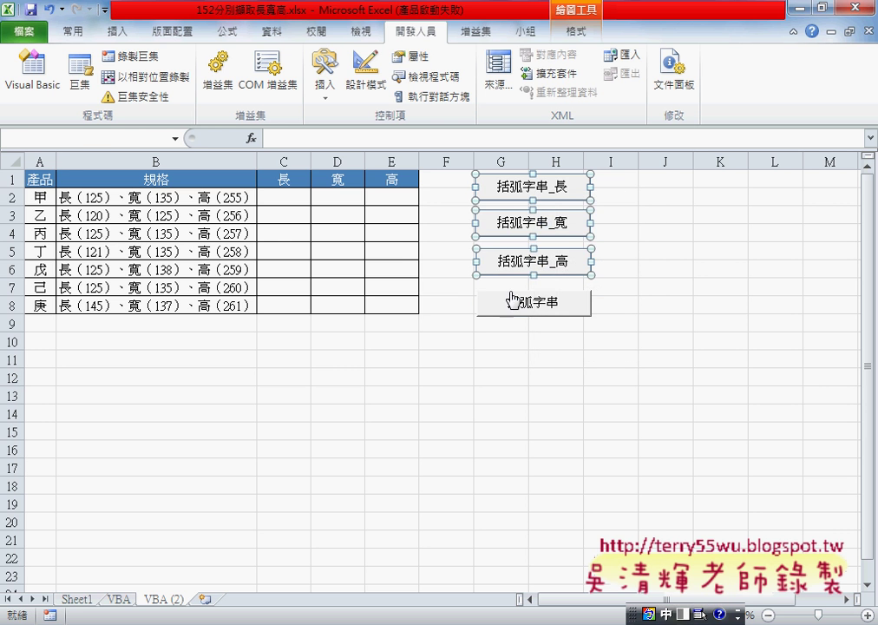
pyautogui.keyDown('ctrl'); pyautogui.click(506, 300); pyautogui.keyUp('ctrl')
pyautogui.press('Delete')
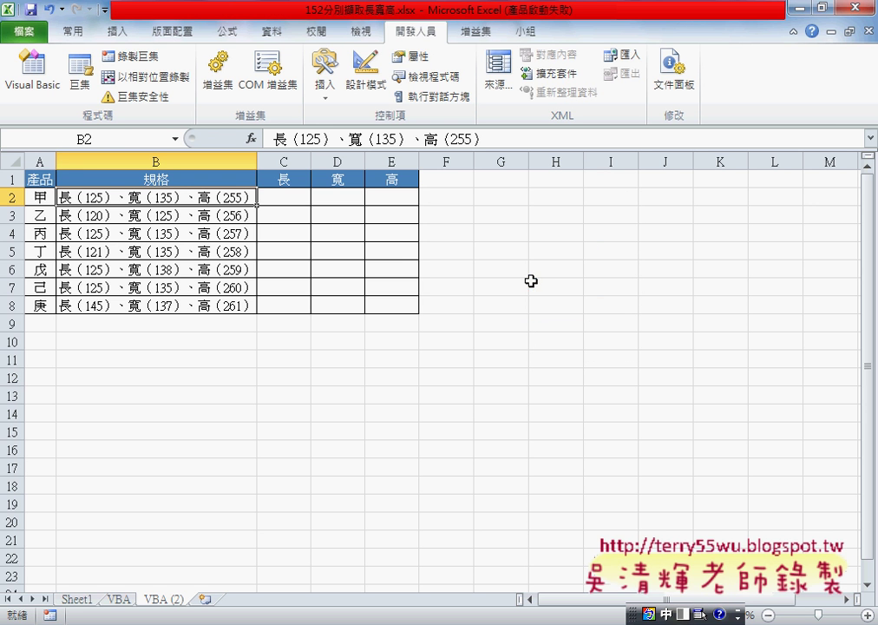
pyautogui.click(182, 180)
# Start Text to Columns on column B and move the wizard clear of columns C–E
pyautogui.click(184, 158)
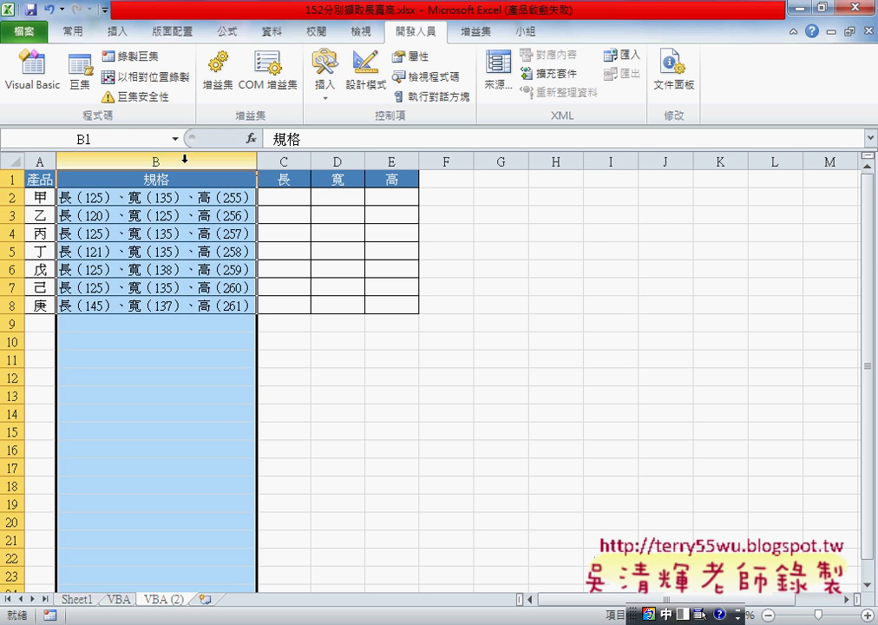
pyautogui.click(271, 31)
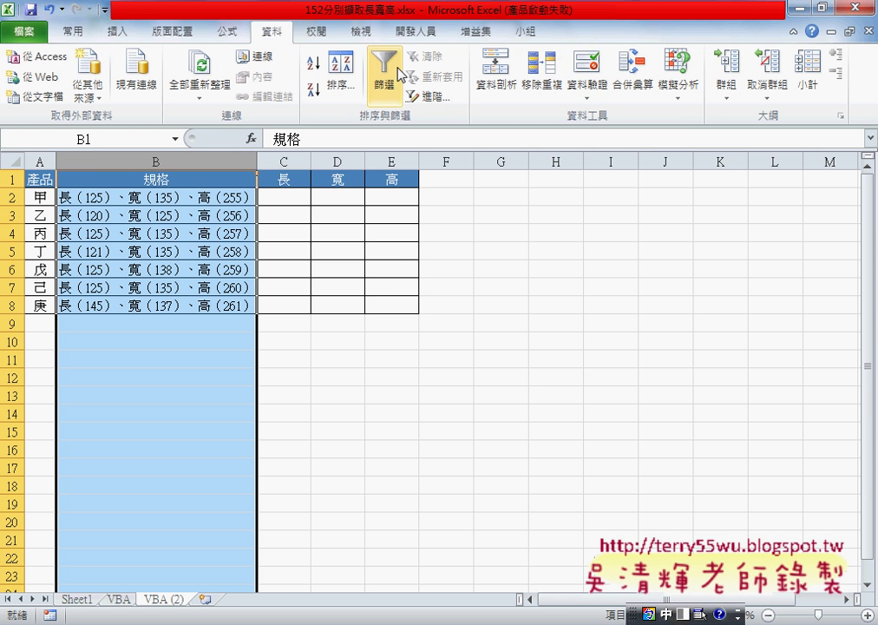
pyautogui.click(503, 91)
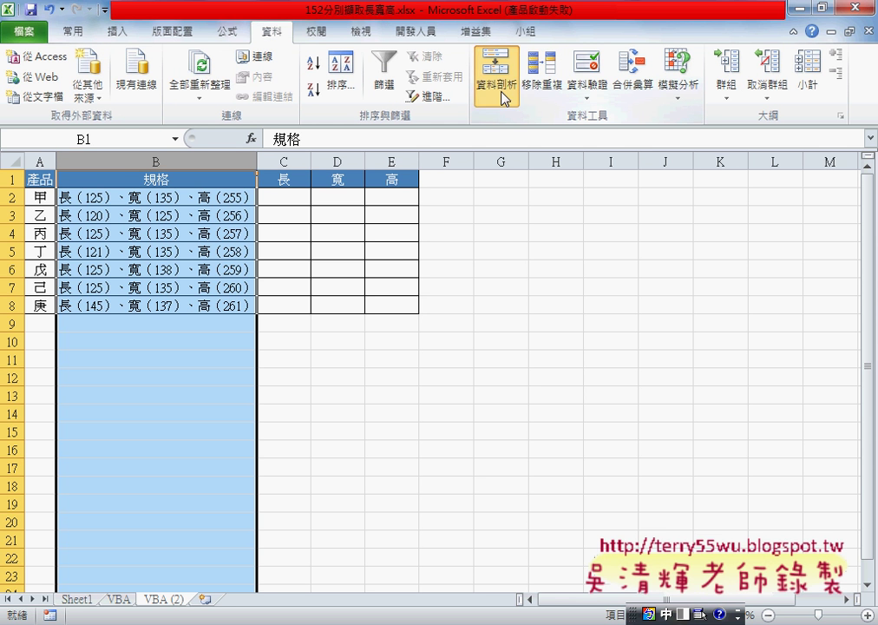
pyautogui.moveTo(501, 204); pyautogui.dragTo(606, 189)
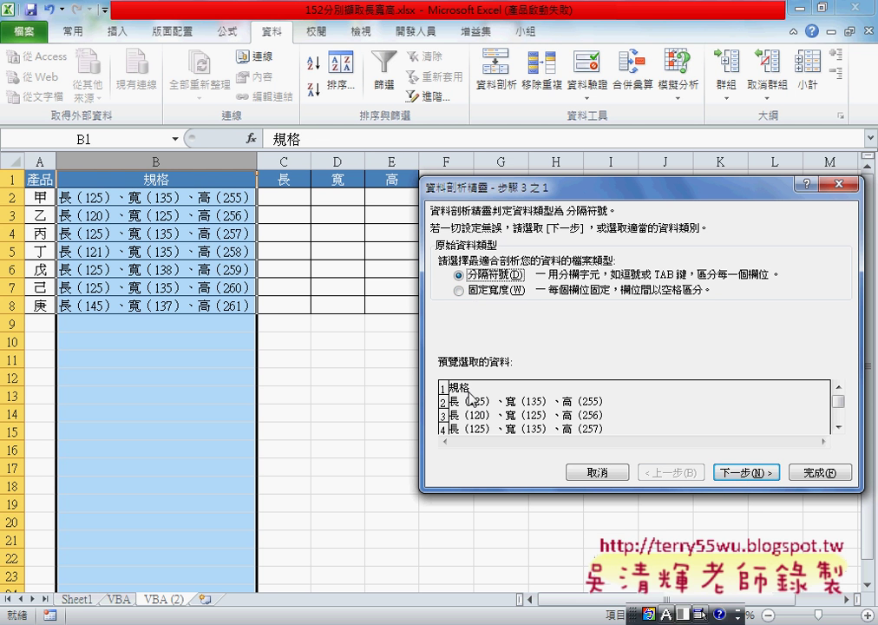
# Choose Fixed width and place six break lines around the length, width and height numbers
pyautogui.click(478, 294)
pyautogui.click(746, 472)
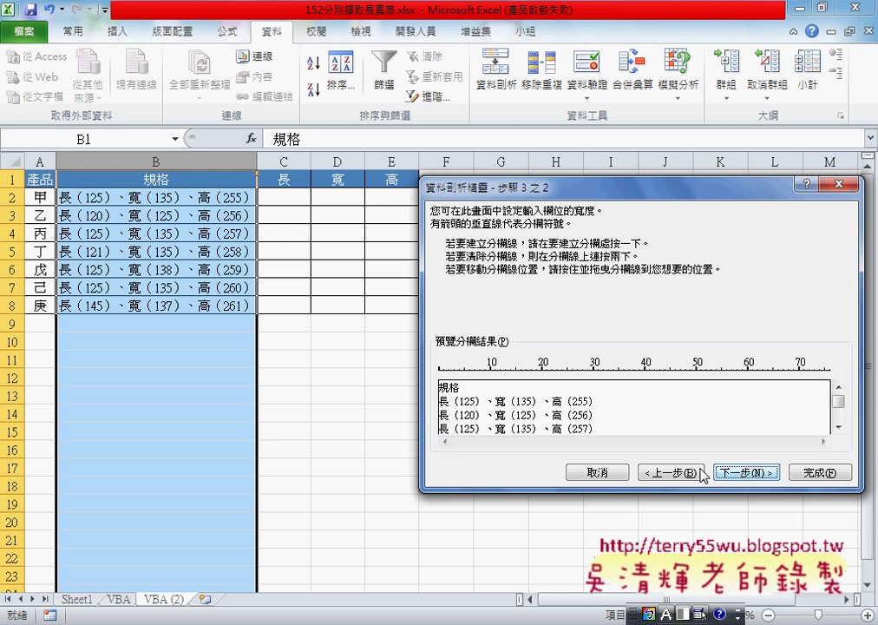
pyautogui.click(459, 371)
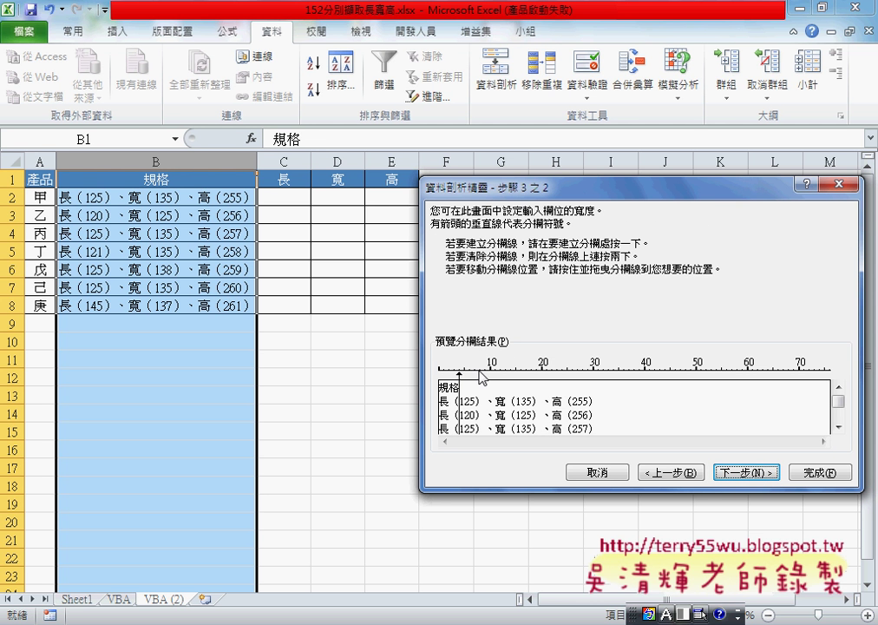
pyautogui.click(479, 370)
pyautogui.click(515, 371)
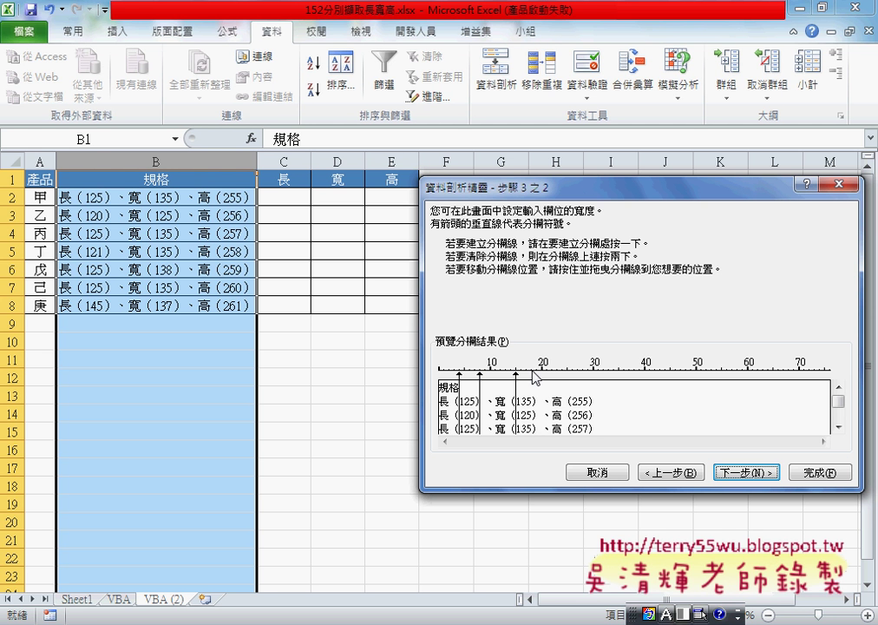
pyautogui.click(530, 372)
pyautogui.click(572, 373)
pyautogui.click(589, 373)
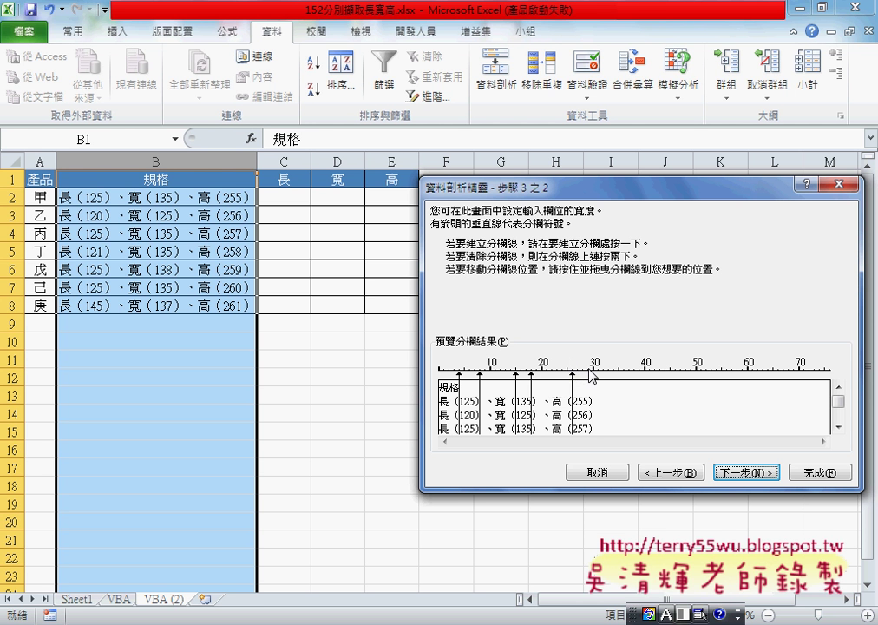
pyautogui.click(473, 373)
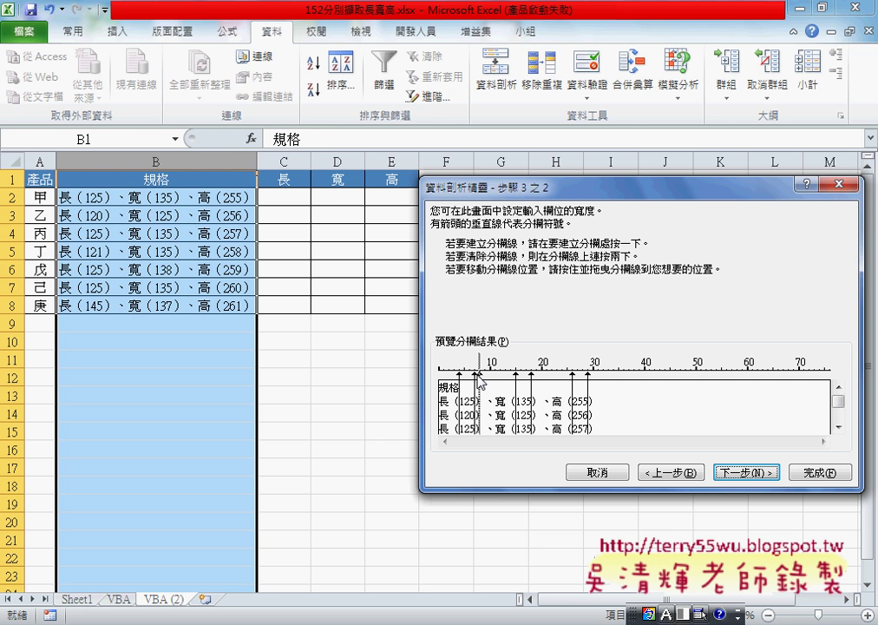
pyautogui.doubleClick(478, 375)
# Set the three text pieces to Do not import column, keeping the number columns
pyautogui.click(746, 473)
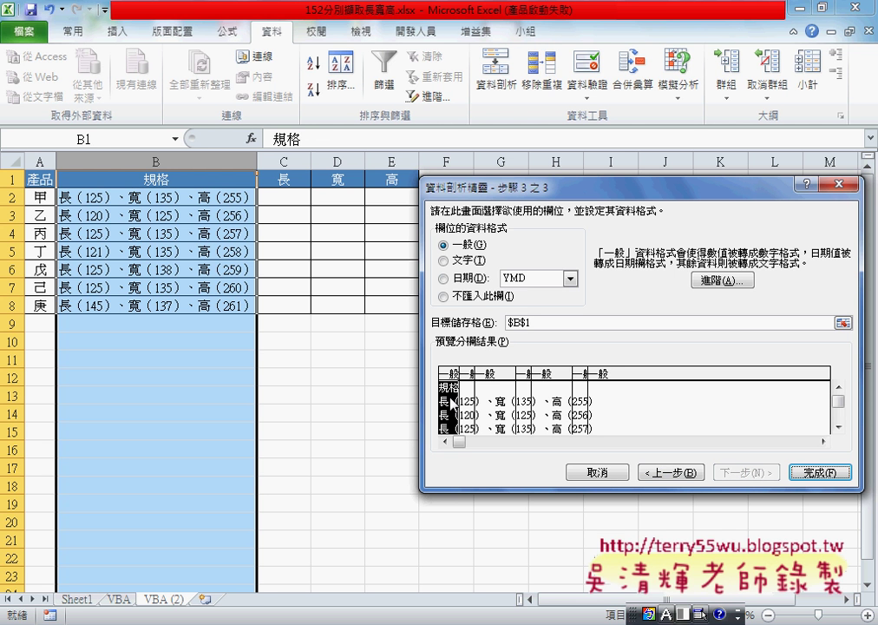
pyautogui.click(445, 296)
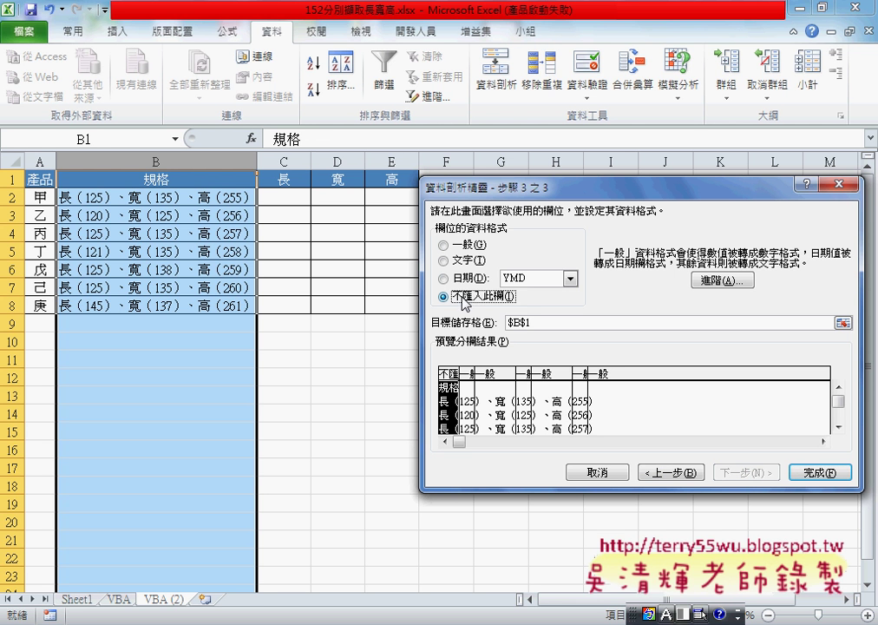
pyautogui.click(493, 403)
pyautogui.click(444, 295)
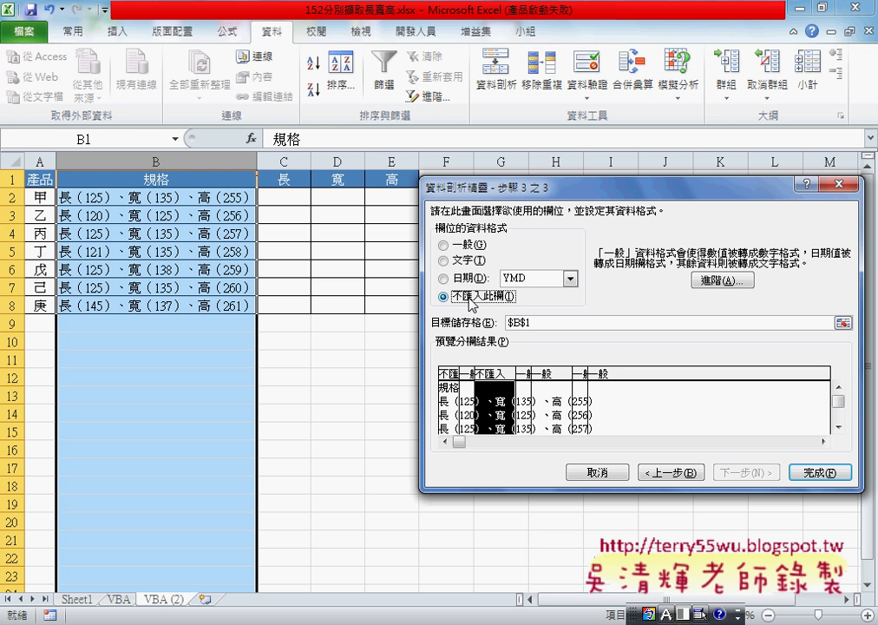
pyautogui.click(536, 393)
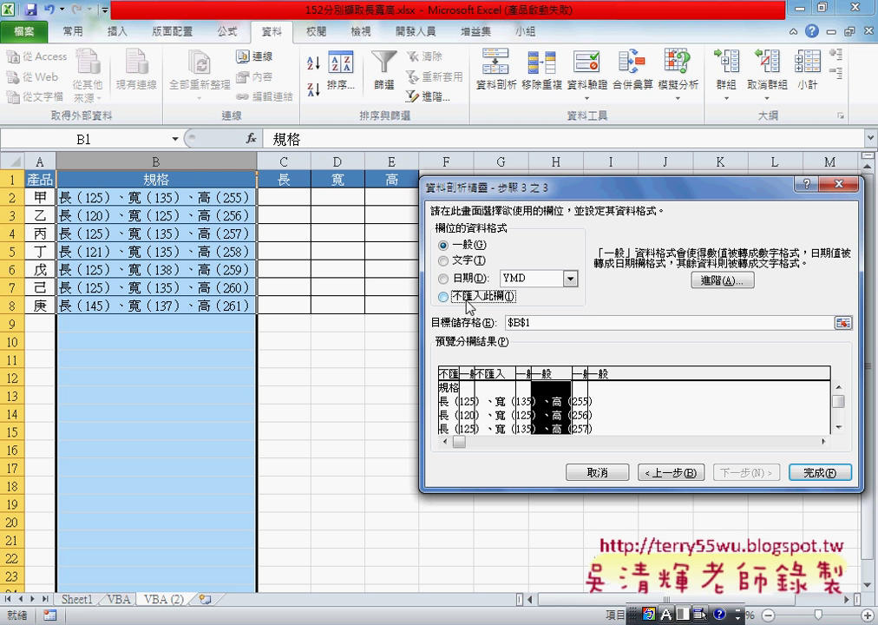
pyautogui.click(444, 296)
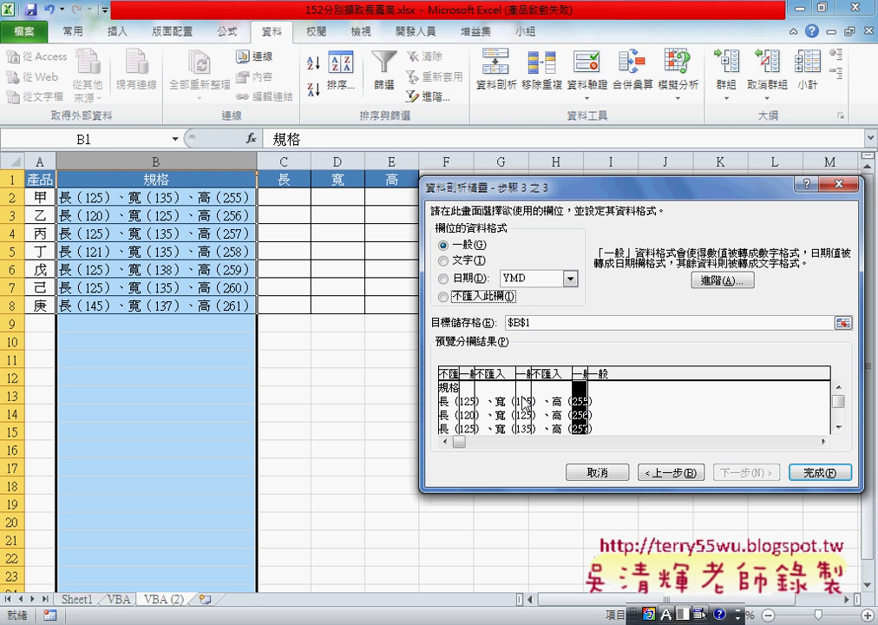
pyautogui.click(523, 402)
pyautogui.click(469, 406)
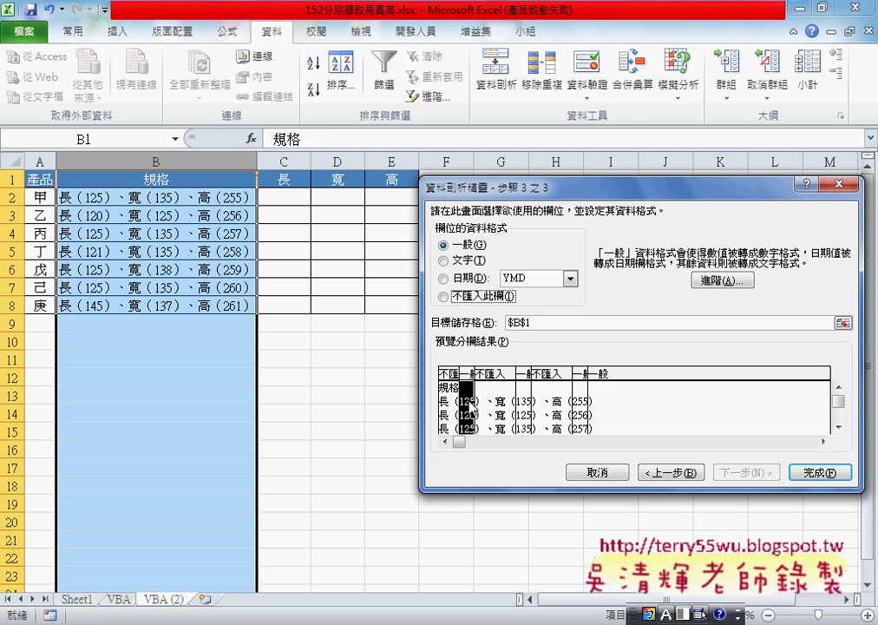
# Set the destination to C2 and finish the split
pyautogui.click(547, 324)
pyautogui.click(294, 201)
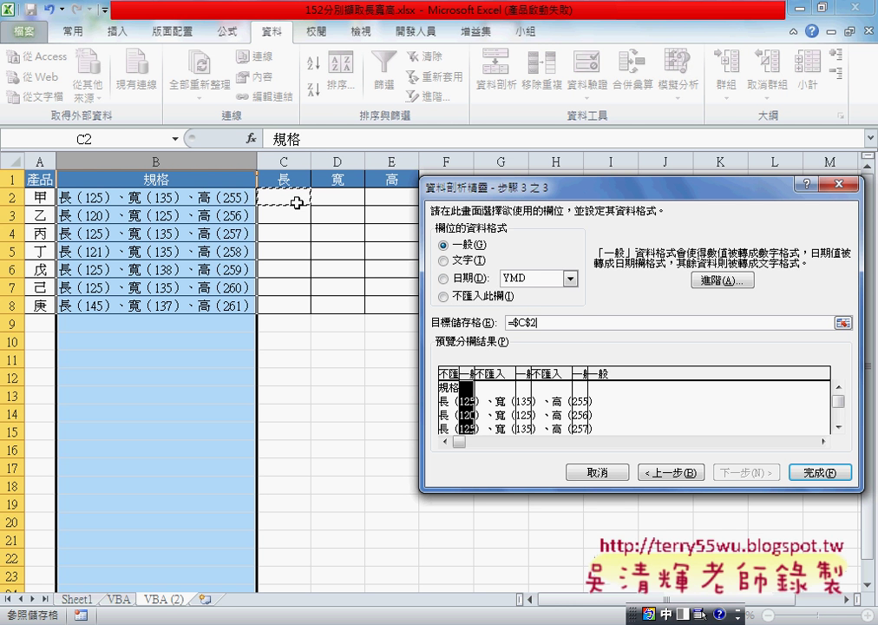
pyautogui.click(813, 475)
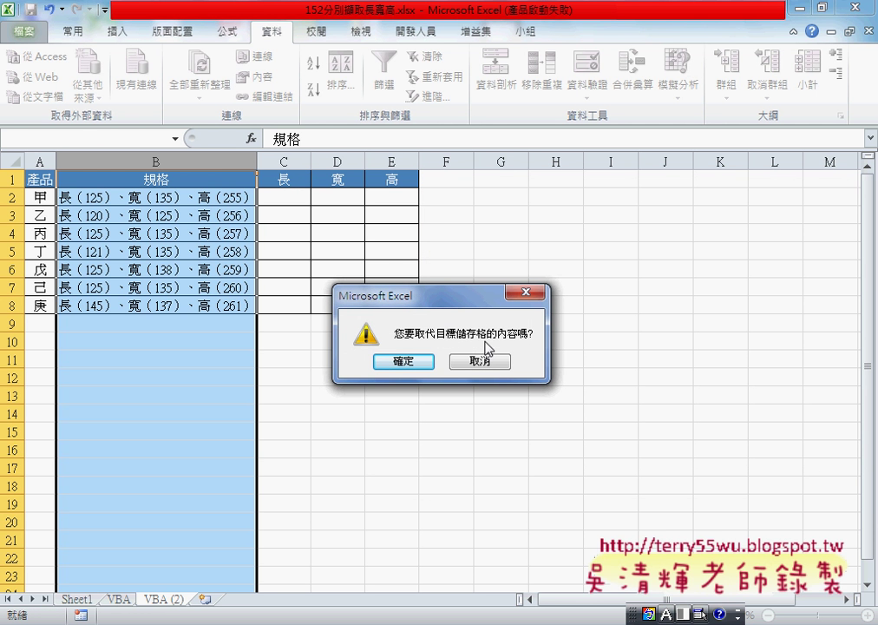
# Confirm replacing the cells, then delete the stray brackets in column F
pyautogui.click(405, 363)
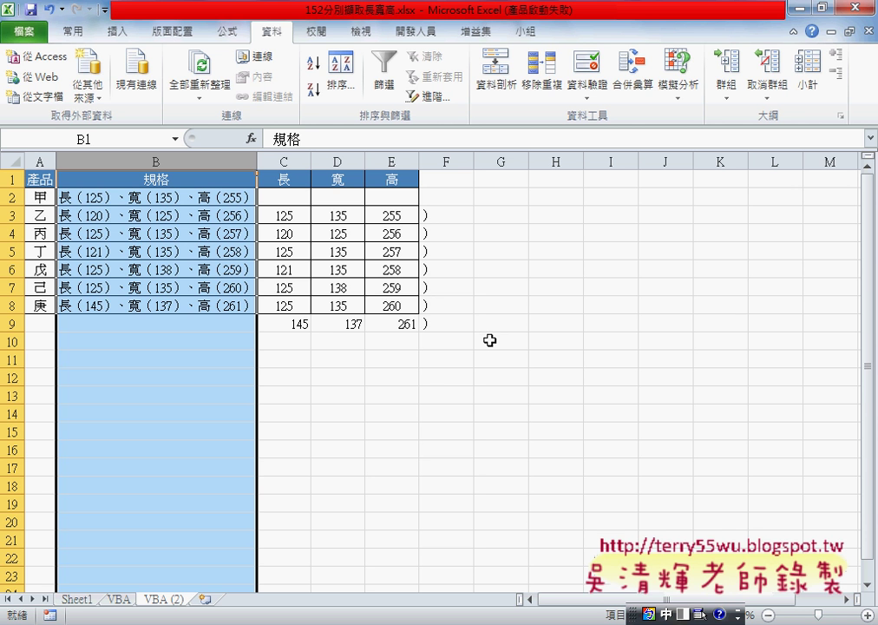
pyautogui.click(426, 159)
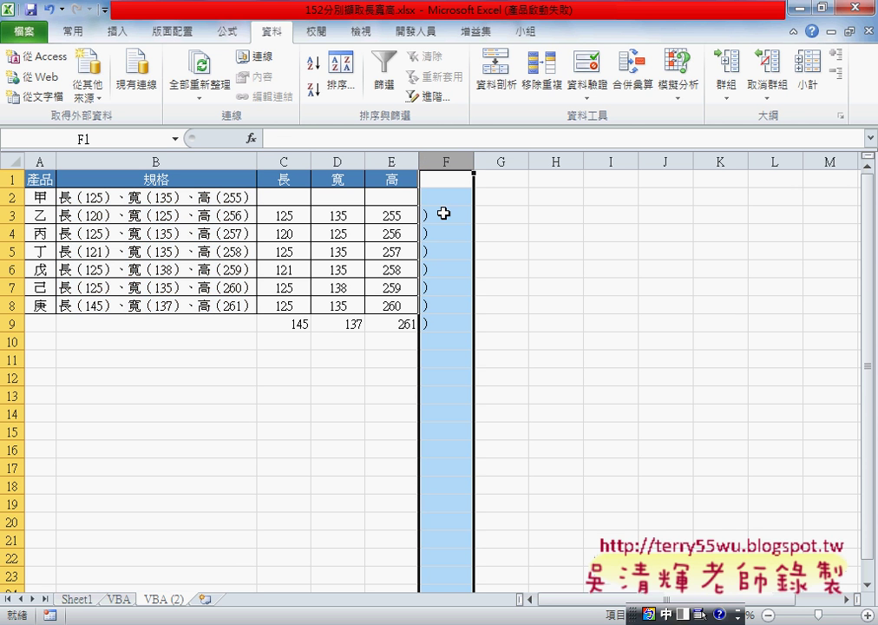
pyautogui.rightClick(450, 277)
pyautogui.click(473, 417)
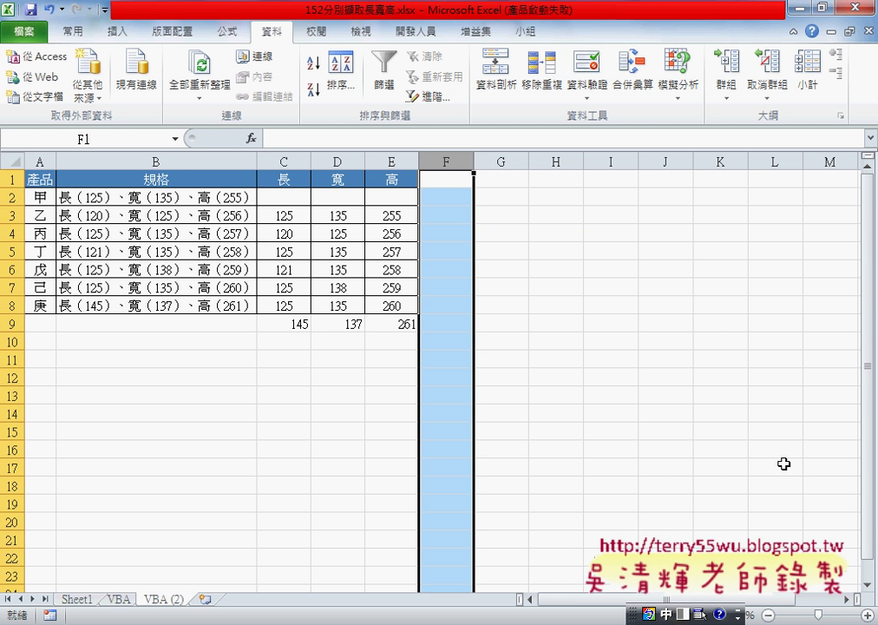
# Clear the misplaced values in C3:E9 and reselect column B
pyautogui.moveTo(279, 215); pyautogui.dragTo(404, 324)
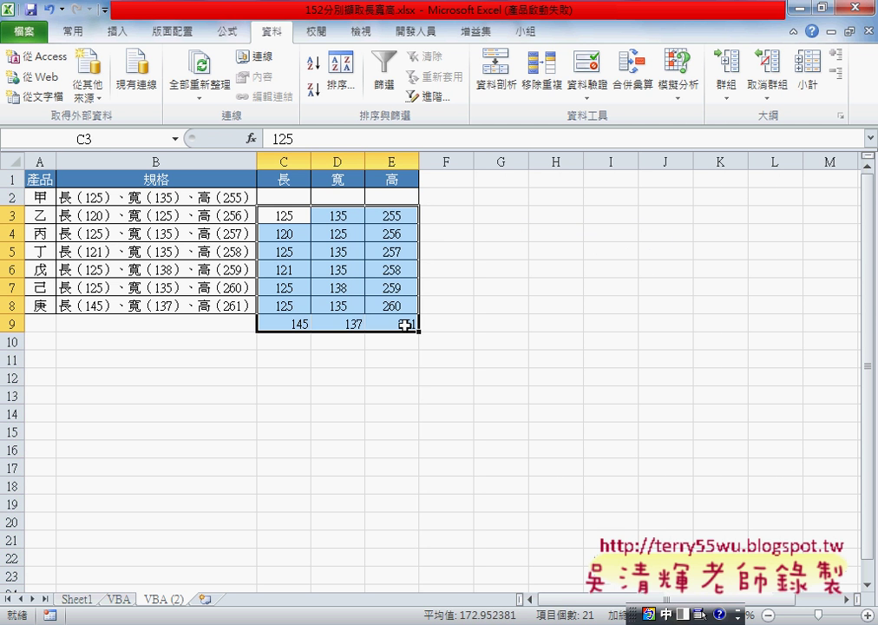
pyautogui.press('Delete')
pyautogui.click(191, 162)
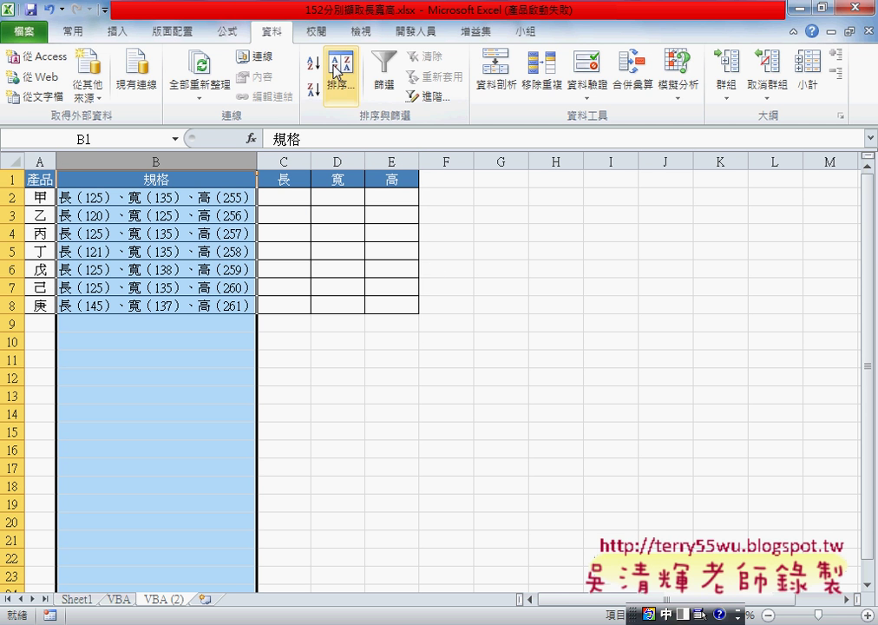
# Restart Text to Columns with Fixed width and add breaks around the length and width numbers
pyautogui.click(495, 74)
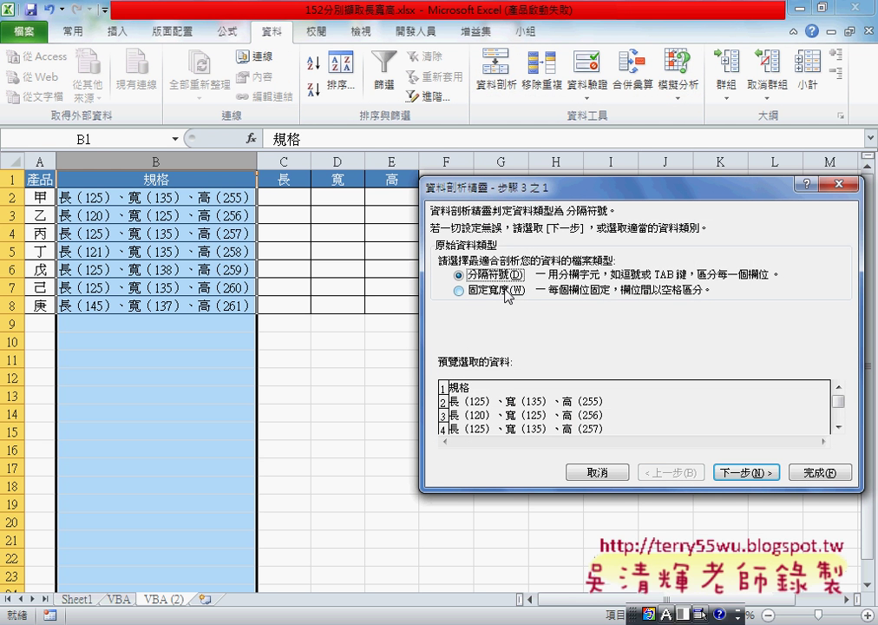
pyautogui.click(492, 291)
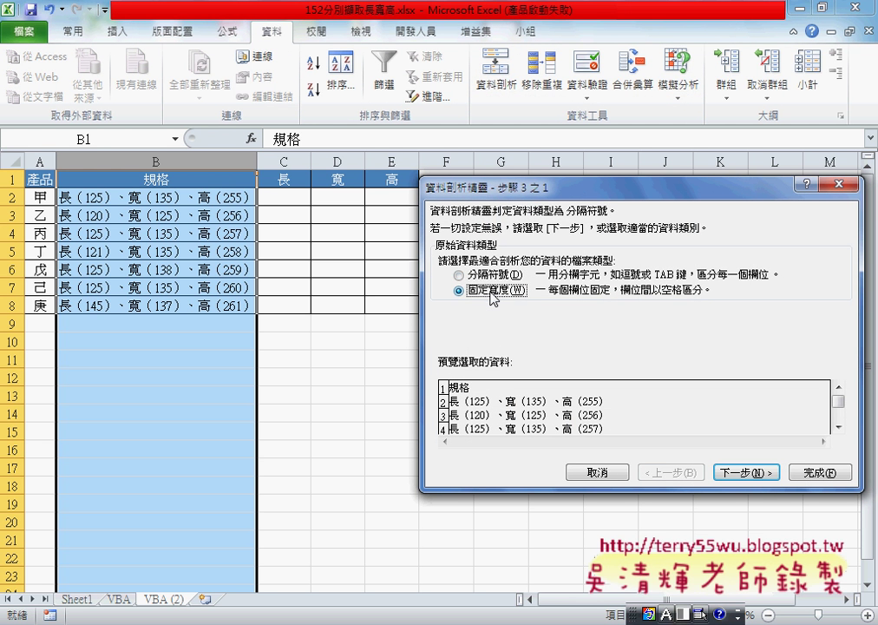
pyautogui.click(748, 472)
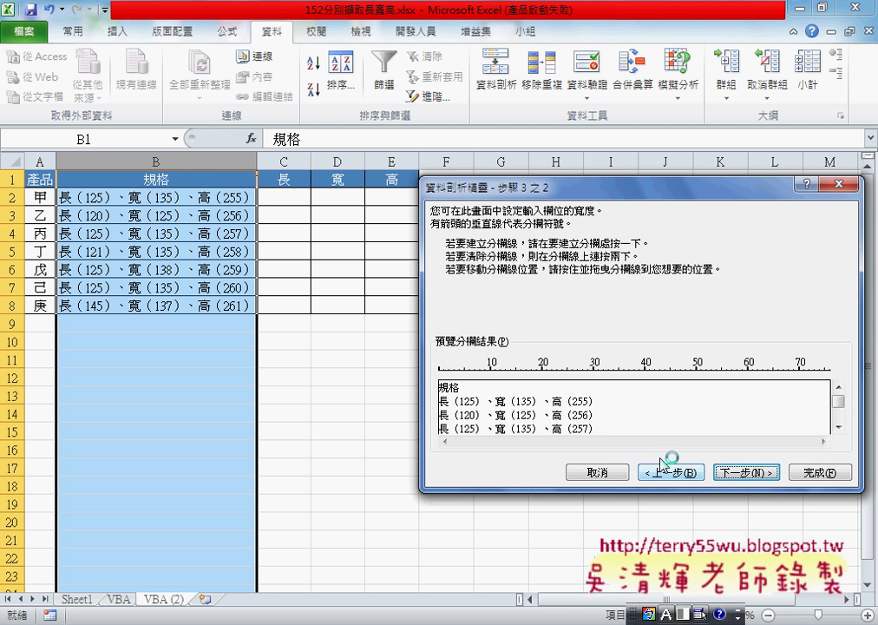
pyautogui.click(459, 368)
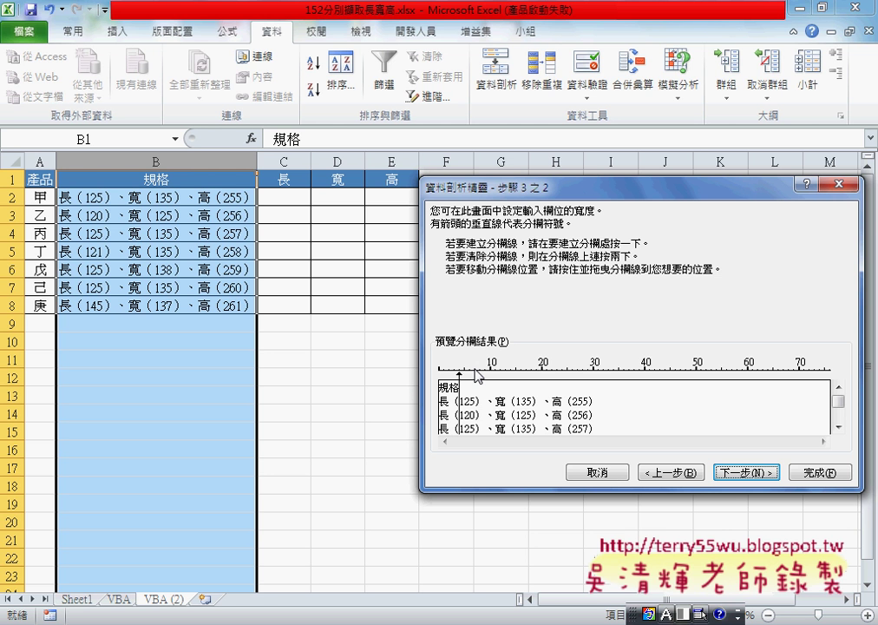
pyautogui.click(475, 370)
pyautogui.click(516, 371)
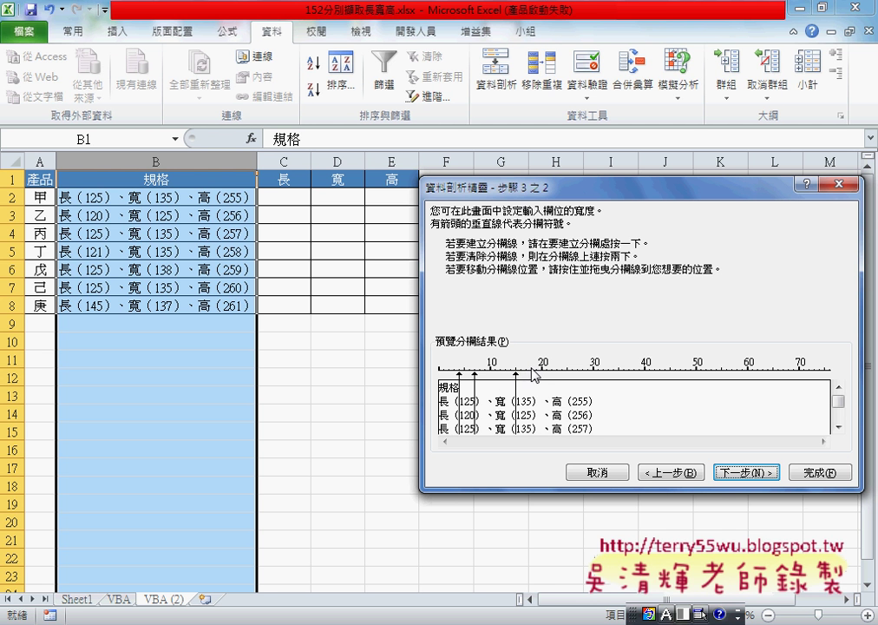
pyautogui.click(531, 371)
# Place break lines before and after the height number on the ruler
pyautogui.click(572, 373)
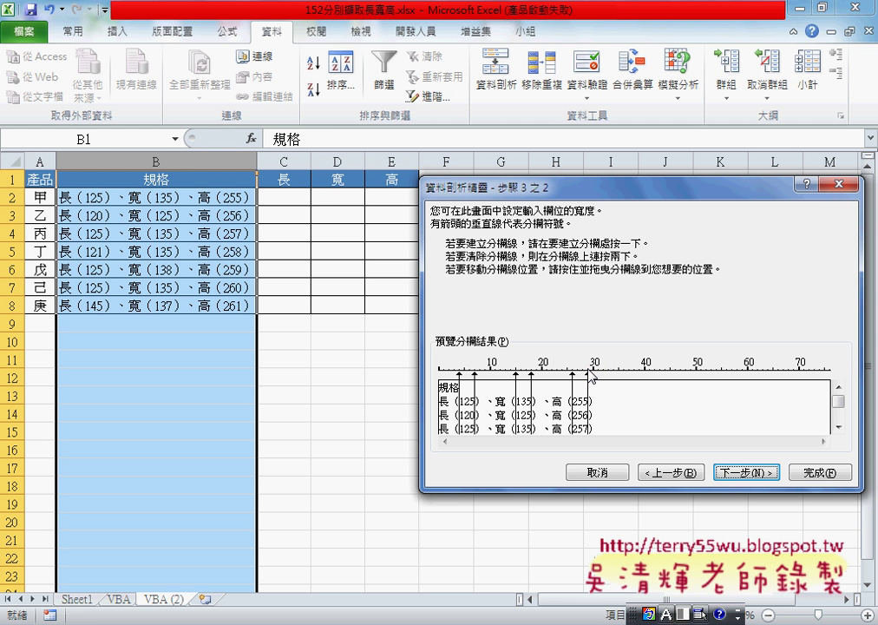
pyautogui.click(590, 371)
pyautogui.click(591, 373)
pyautogui.click(591, 373)
pyautogui.click(591, 373)
# Set the 長 label, separator and closing-bracket pieces to Do not import column
pyautogui.click(747, 473)
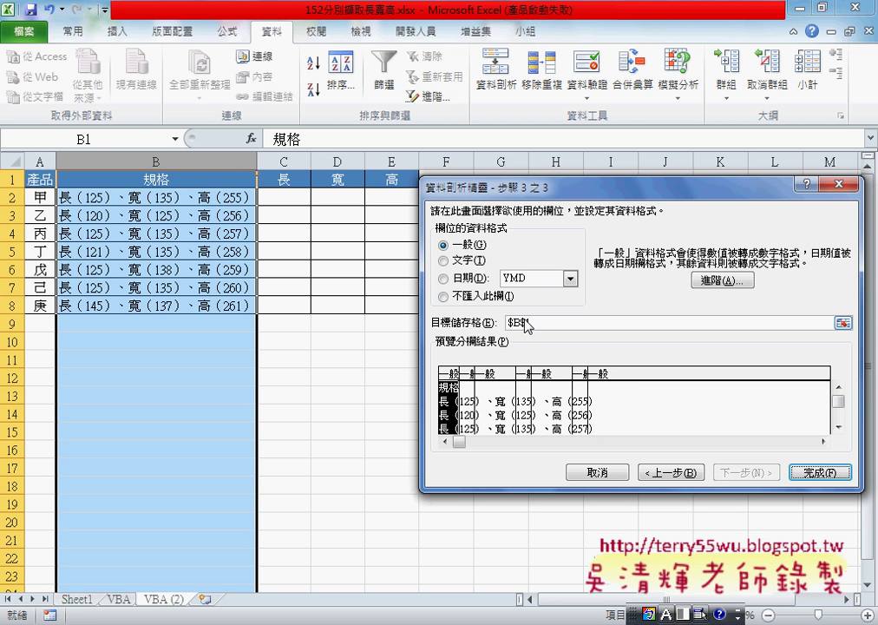
pyautogui.click(476, 297)
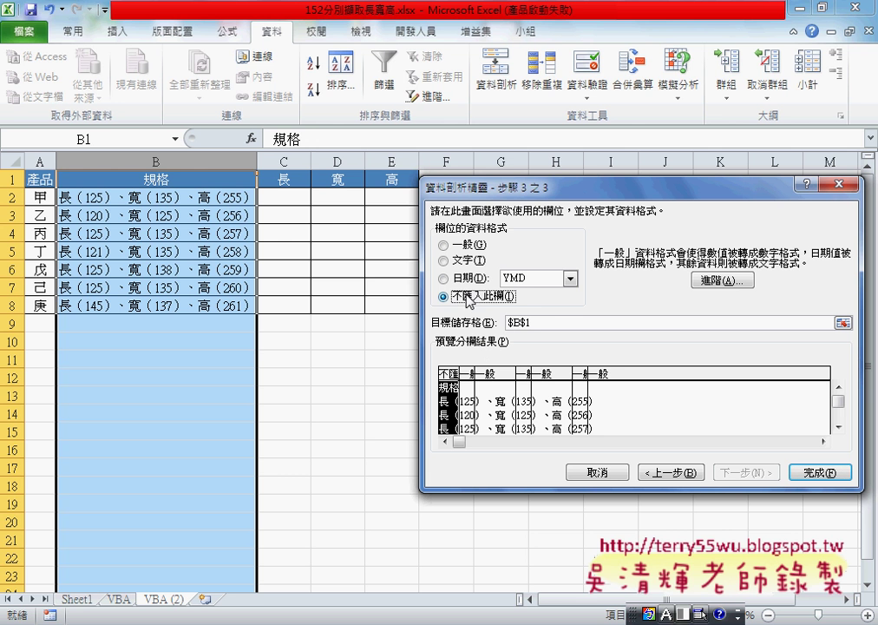
pyautogui.click(494, 386)
pyautogui.click(459, 296)
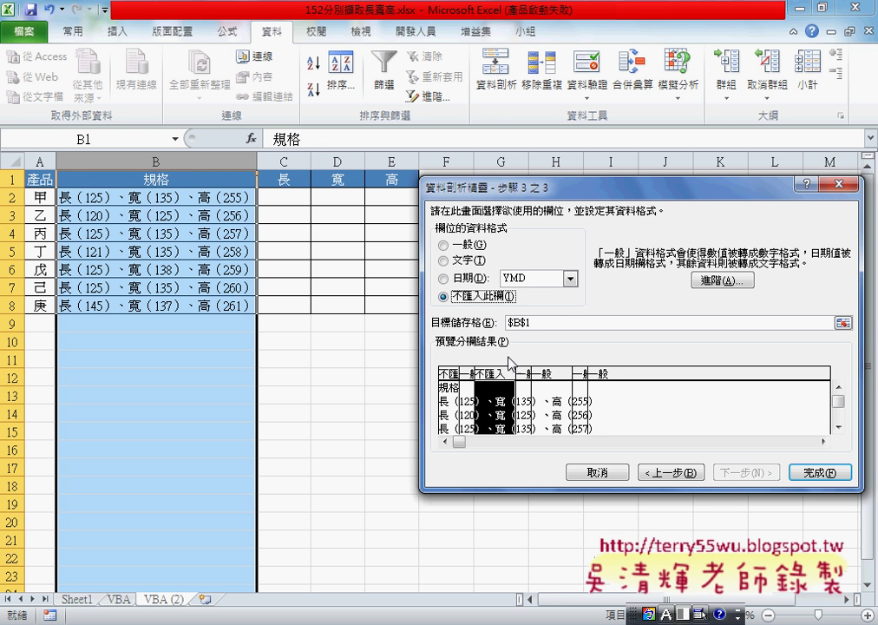
pyautogui.click(549, 401)
pyautogui.click(451, 297)
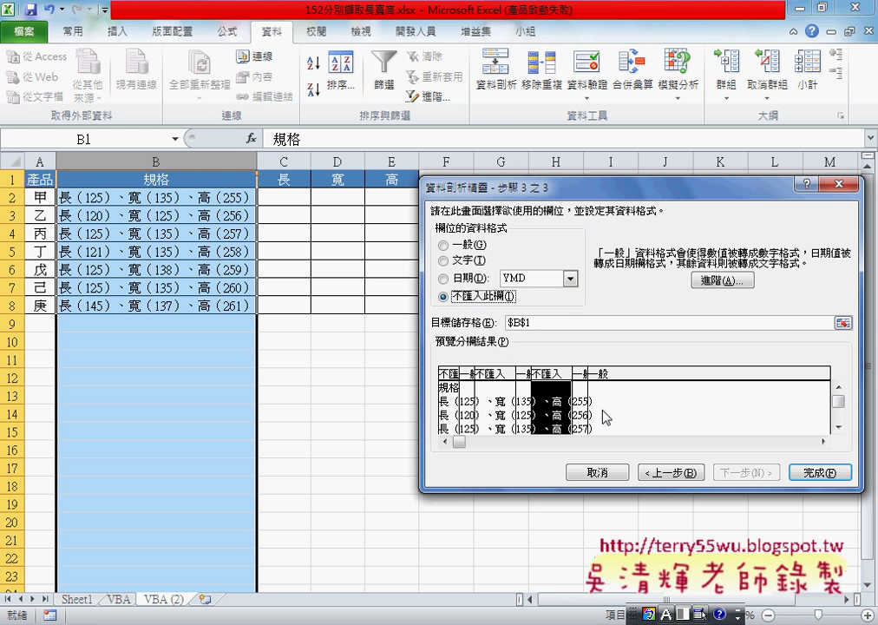
pyautogui.click(607, 408)
pyautogui.click(459, 297)
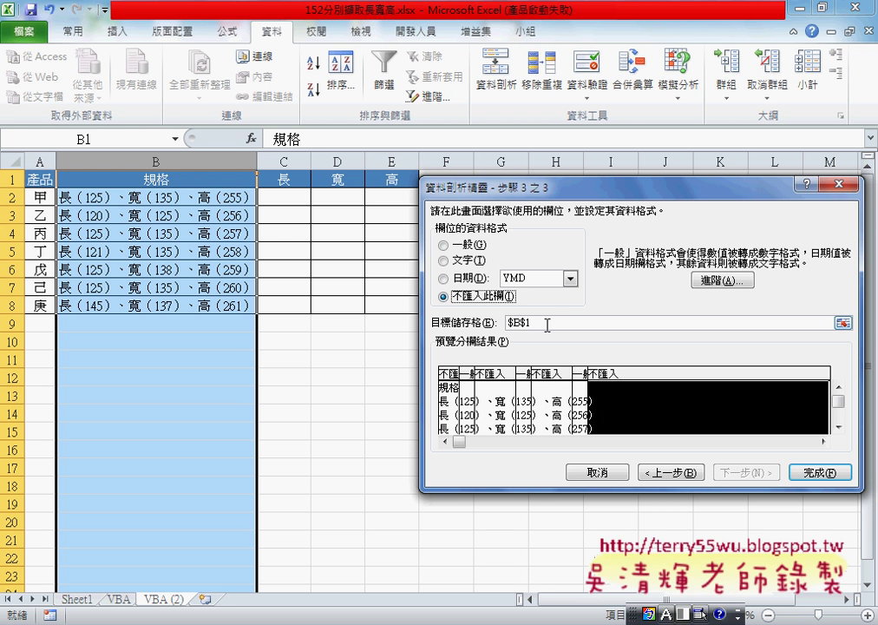
# Set the destination to $C$1 and finish the split
pyautogui.click(546, 323)
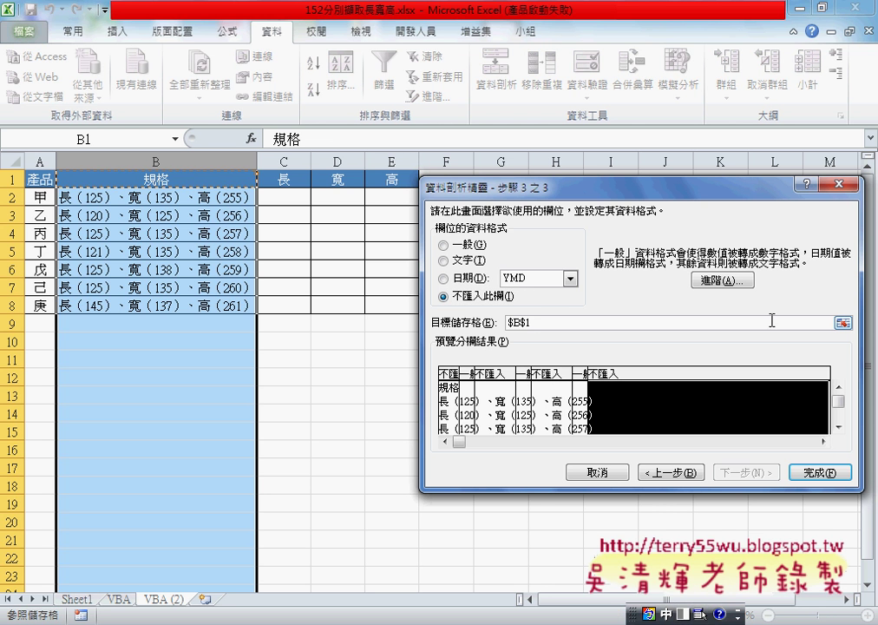
pyautogui.click(285, 179)
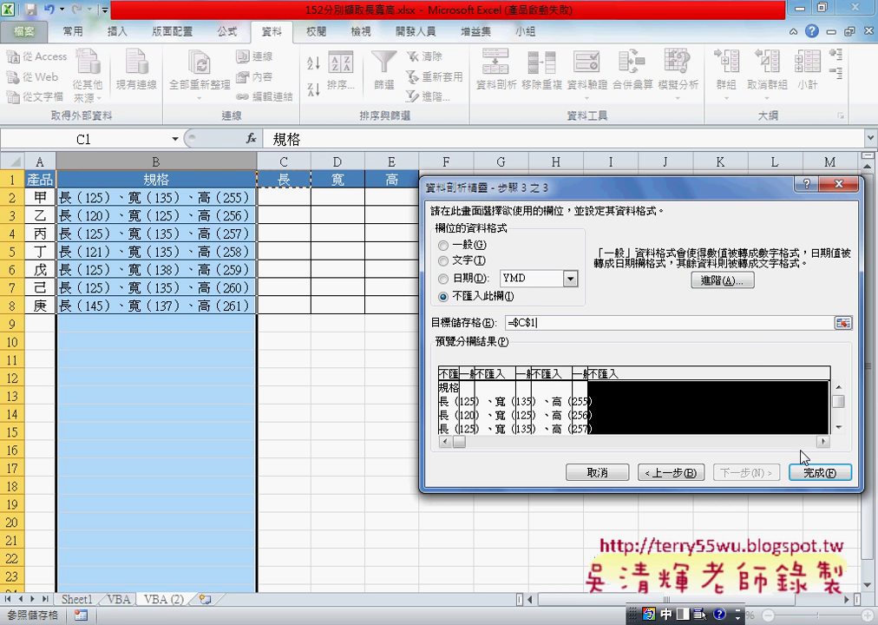
pyautogui.click(820, 473)
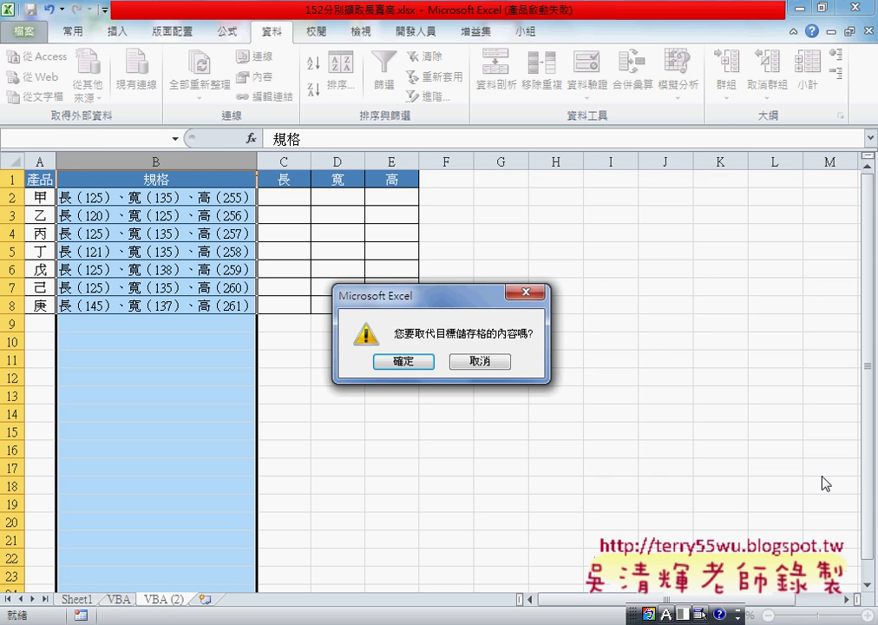
# Confirm overwriting columns C–E, then select the specification entries B2:B8
pyautogui.click(404, 360)
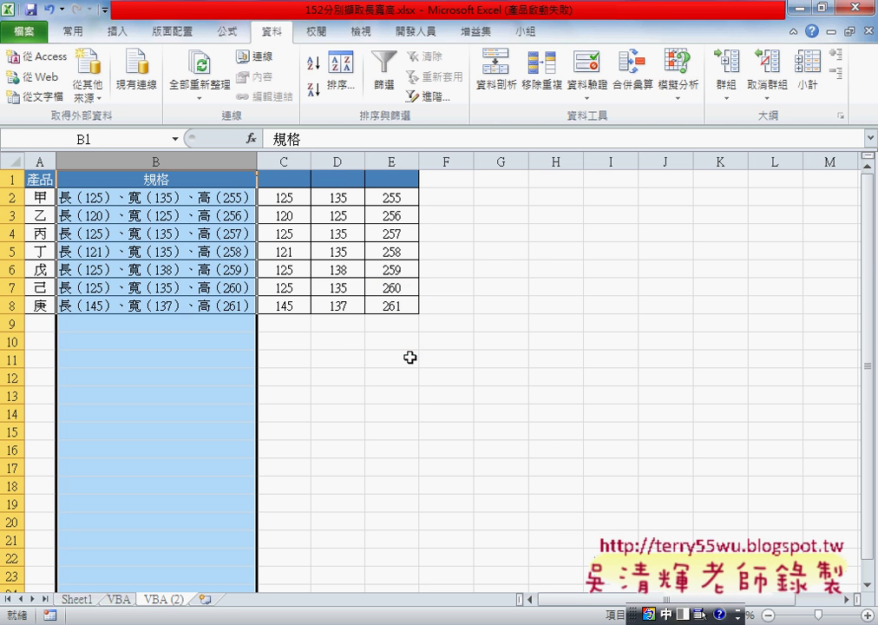
pyautogui.moveTo(282, 179); pyautogui.dragTo(389, 183)
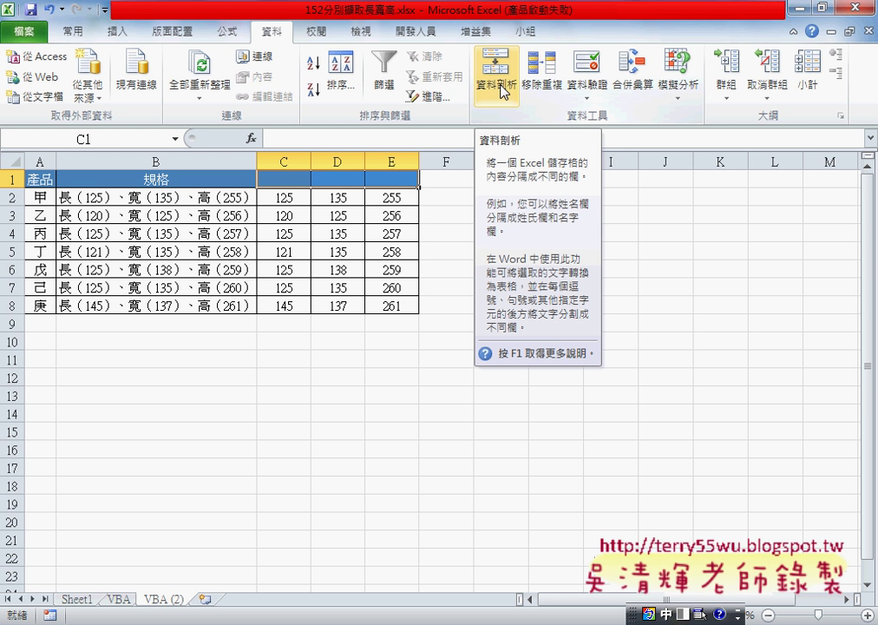
pyautogui.click(226, 156)
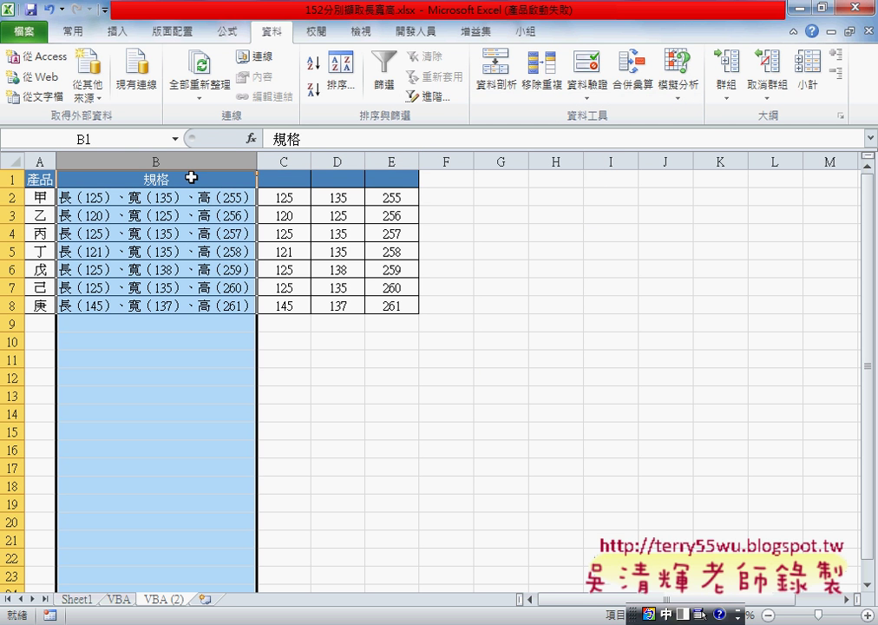
pyautogui.moveTo(192, 196); pyautogui.dragTo(205, 304)
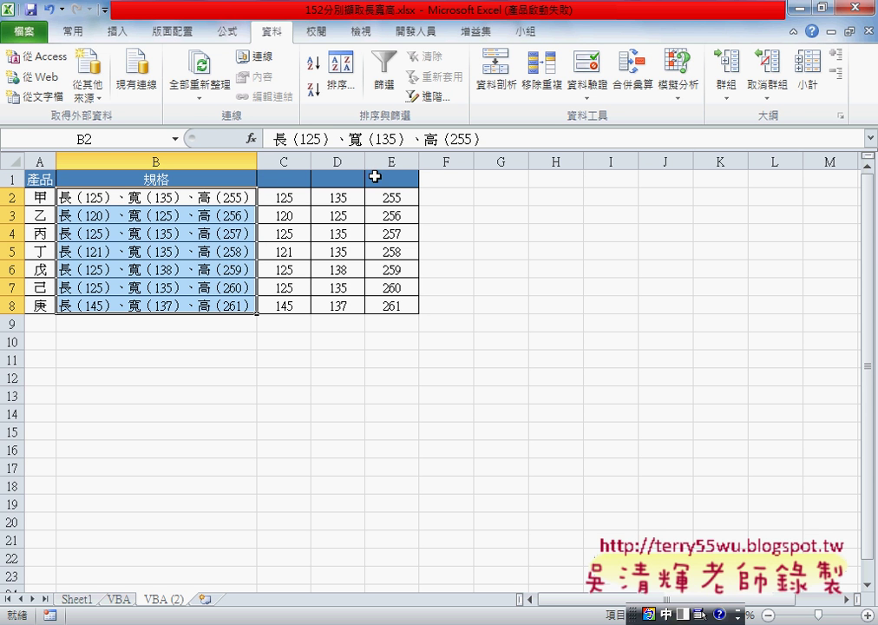
# Start Text to Columns for B2:B8, try Fixed width, then return to Delimited
pyautogui.click(489, 81)
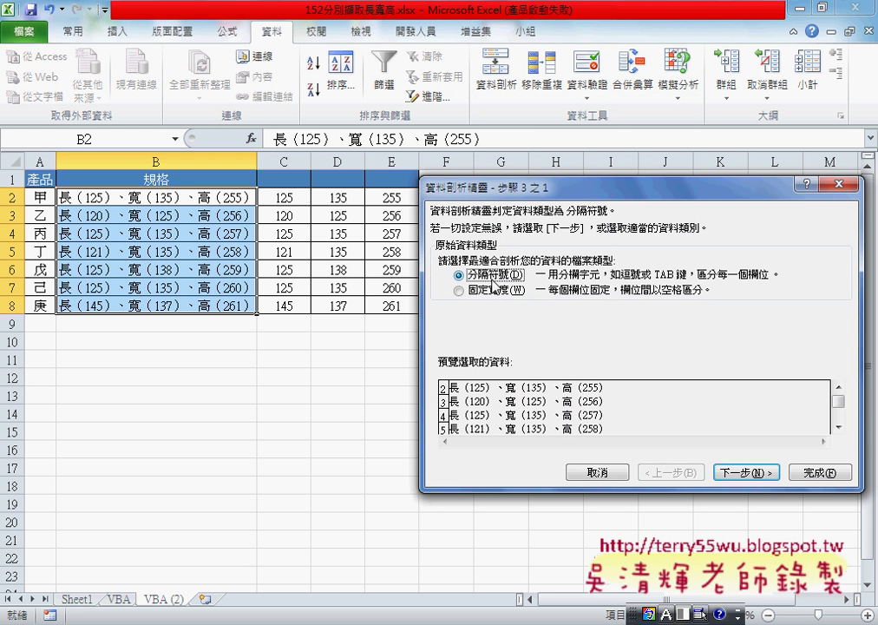
pyautogui.click(483, 291)
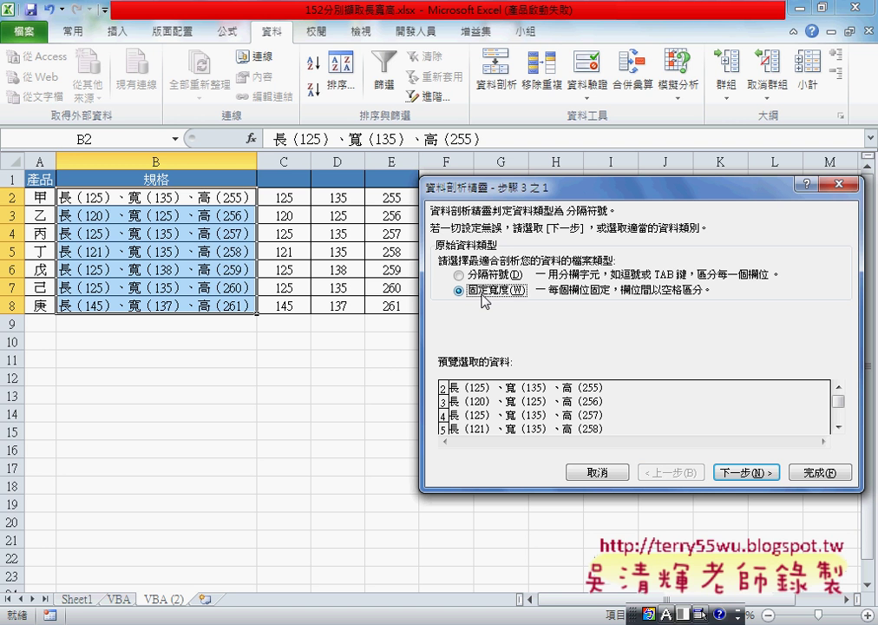
pyautogui.click(476, 275)
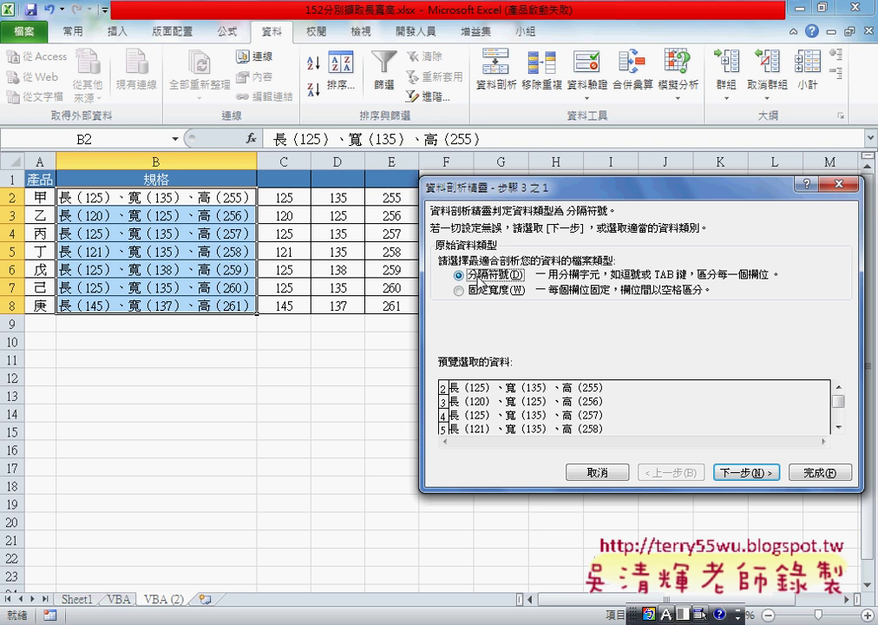
pyautogui.press('shift')
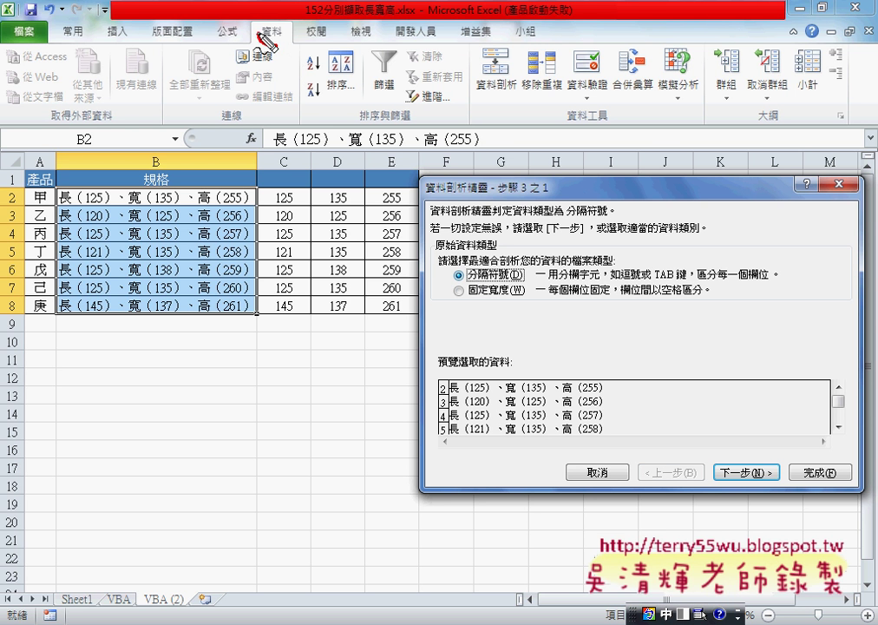
# Cancel the Text to Columns wizard, keeping the length, width and height already split into C–E
pyautogui.moveTo(266, 39); pyautogui.dragTo(260, 28)
pyautogui.moveTo(504, 103)
pyautogui.mouseDown()
pyautogui.moveTo(479, 56)
pyautogui.moveTo(512, 109)
pyautogui.mouseUp()
pyautogui.moveTo(279, 50)
pyautogui.mouseDown()
pyautogui.moveTo(452, 107)
pyautogui.moveTo(457, 99)
pyautogui.mouseUp()
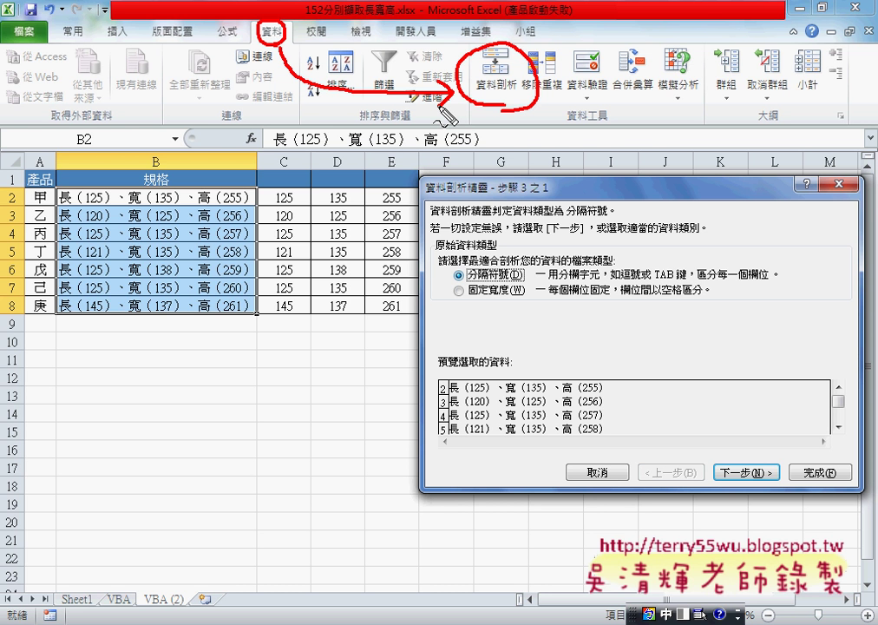
pyautogui.press('Escape')
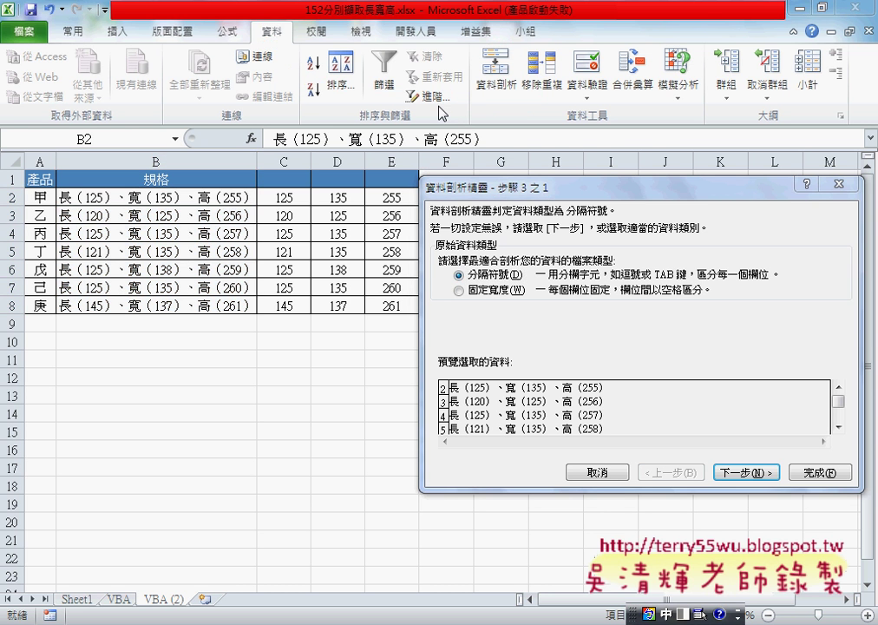
pyautogui.hotkey('ctrl', '2')
pyautogui.click(838, 180)
# Name the VBA (2) sheet tab 資料剖析 and drag it between Sheet1 and VBA
pyautogui.click(78, 603)
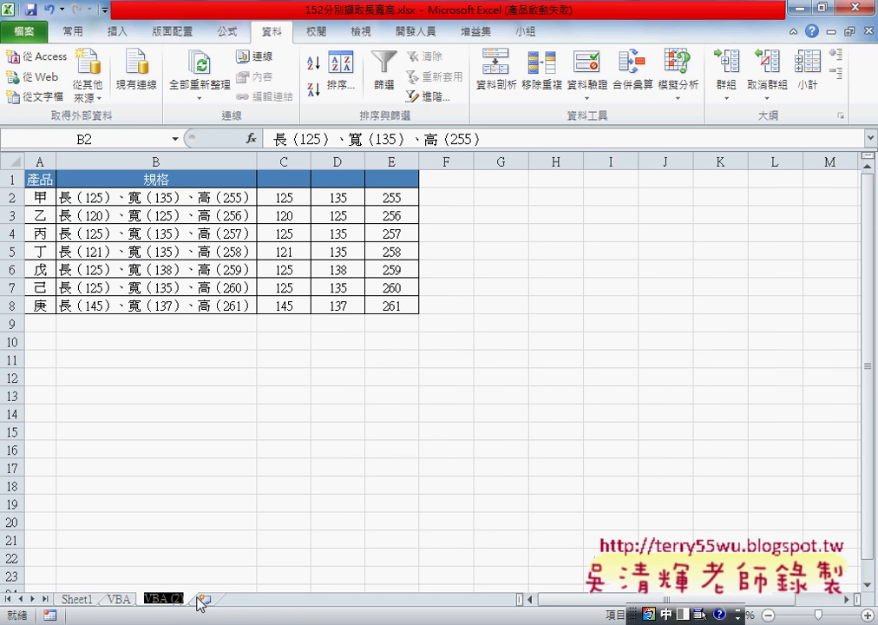
pyautogui.click(163, 598)
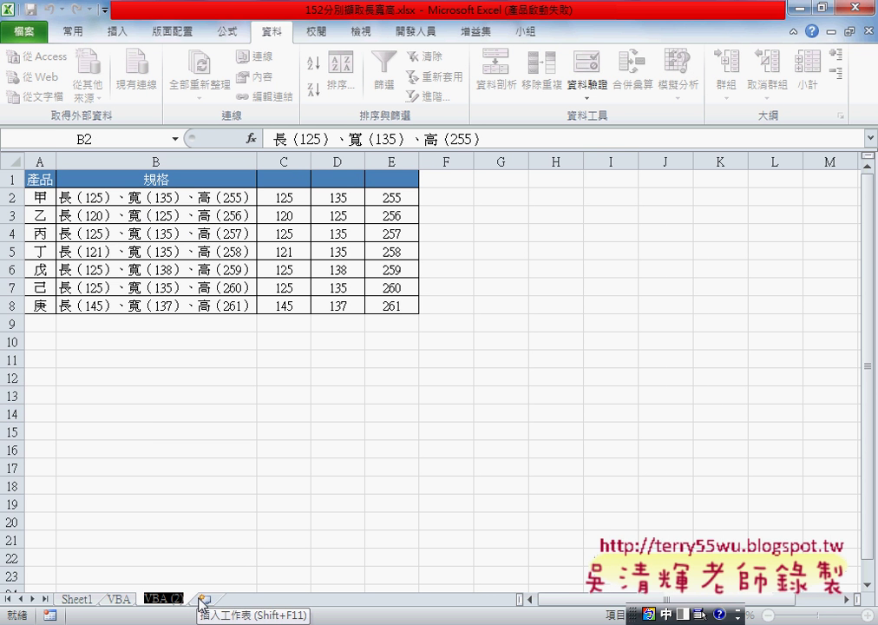
pyautogui.write('資料')
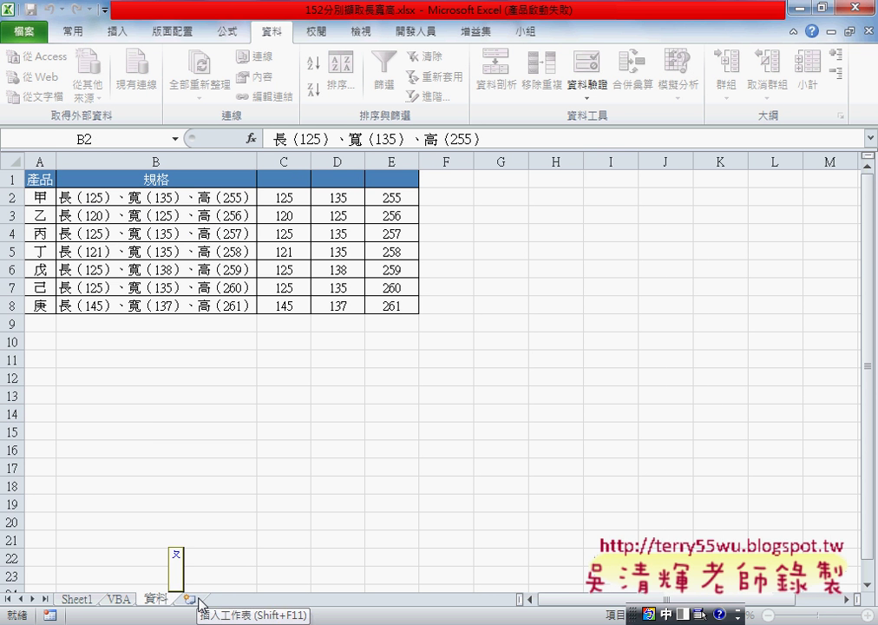
pyautogui.write('類別')
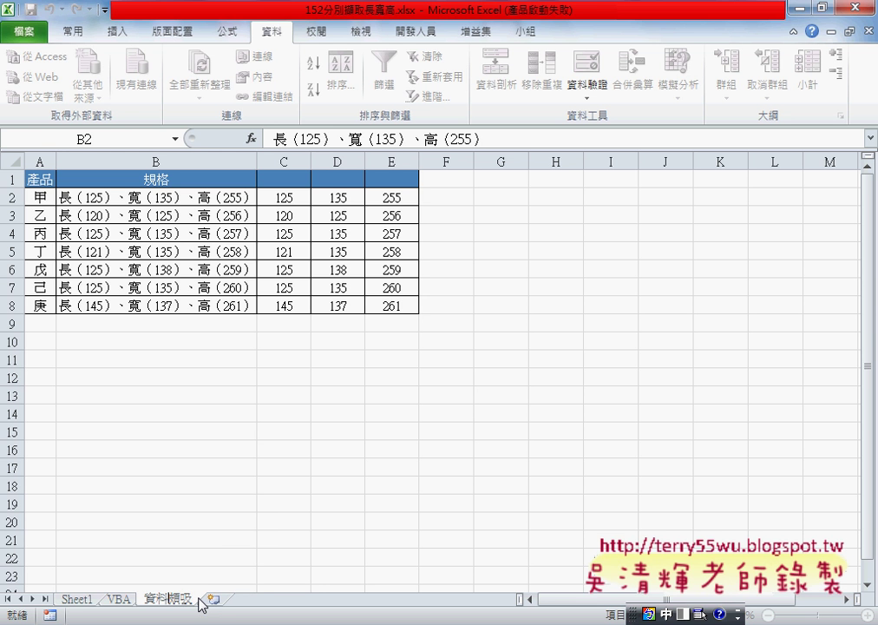
pyautogui.press('Down')
pyautogui.press('Down')
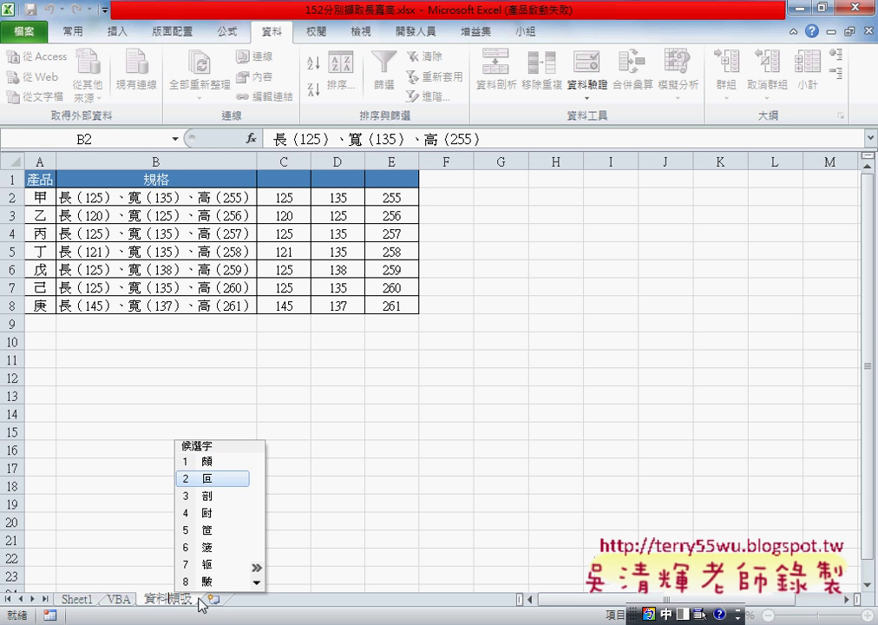
pyautogui.press('Down')
pyautogui.press('Return')
pyautogui.press('Down')
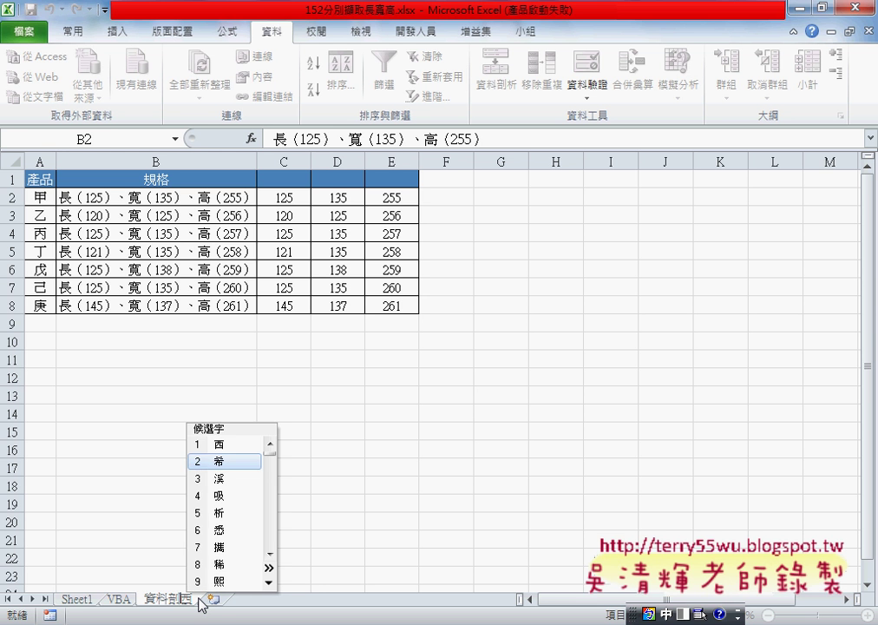
pyautogui.press('Down')
pyautogui.press('Down')
pyautogui.press('Down')
pyautogui.press('Down')
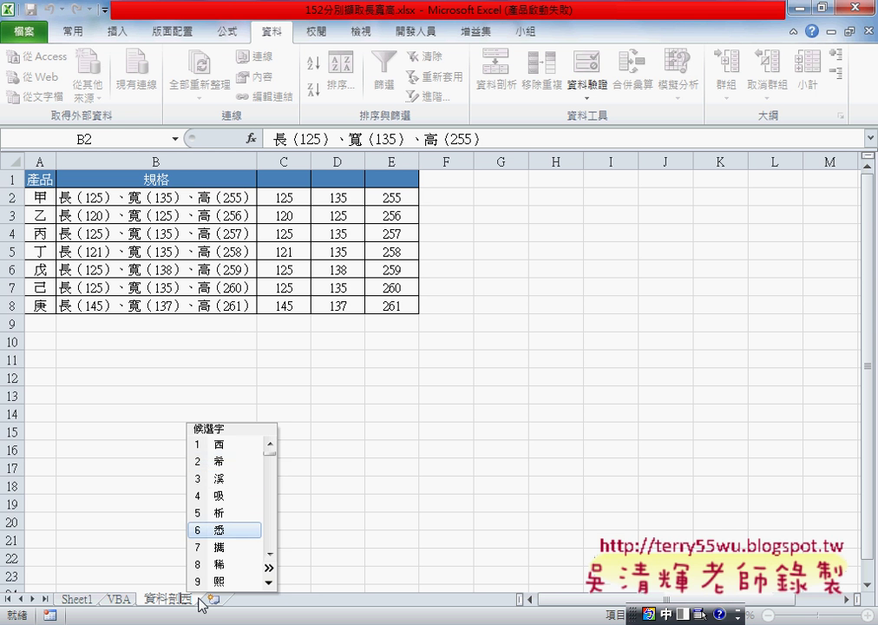
pyautogui.press('Up')
pyautogui.press('Return')
pyautogui.press('Down')
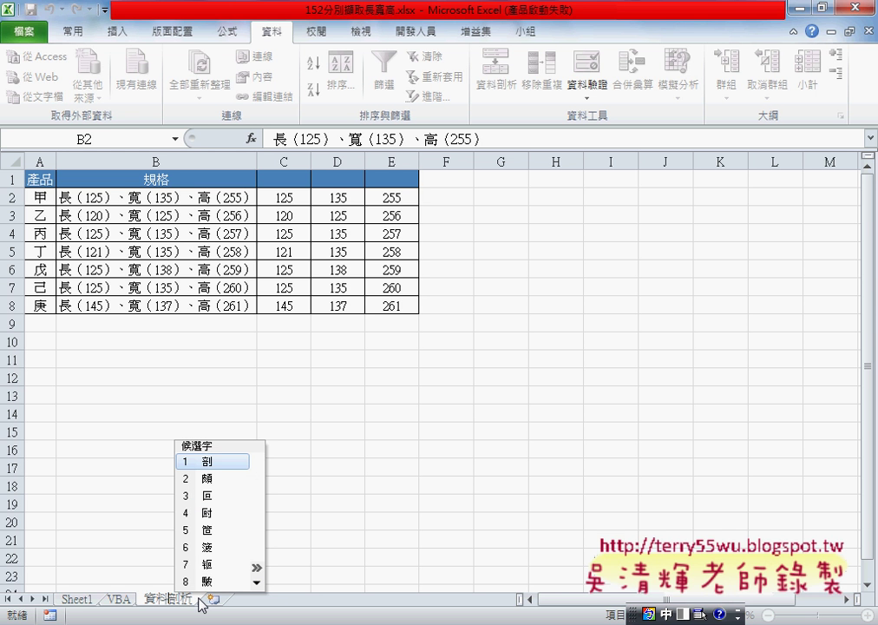
pyautogui.press('Escape')
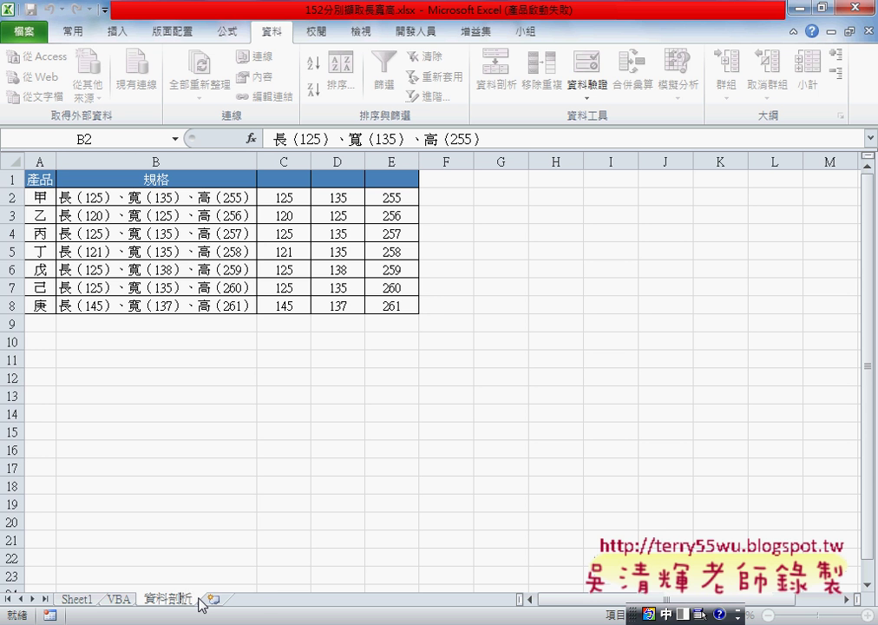
pyautogui.press('Return')
pyautogui.moveTo(173, 600); pyautogui.dragTo(99, 600)
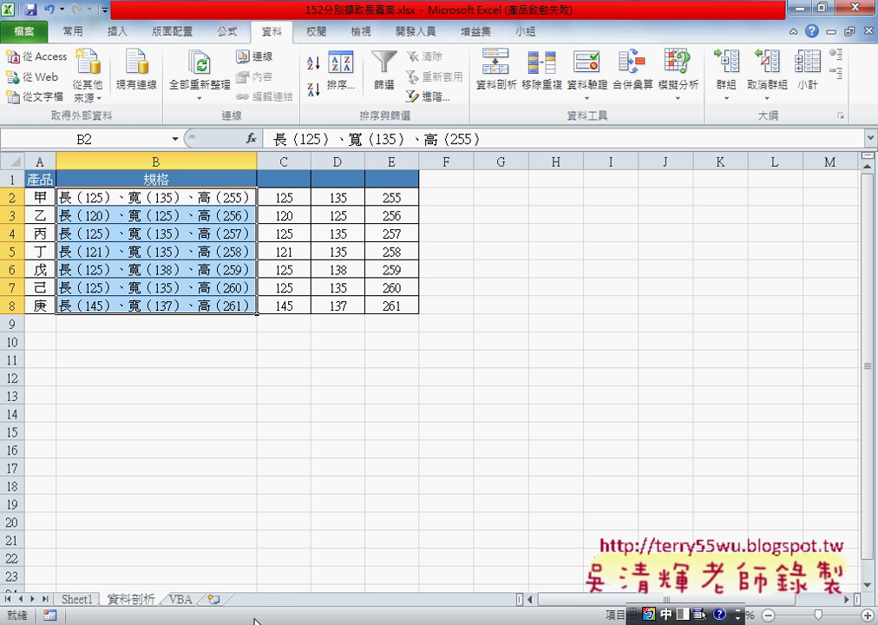
# On the VBA sheet, run the 括弧字串_長, _寬 and _高 macros, then clear C2:E8
pyautogui.click(184, 600)
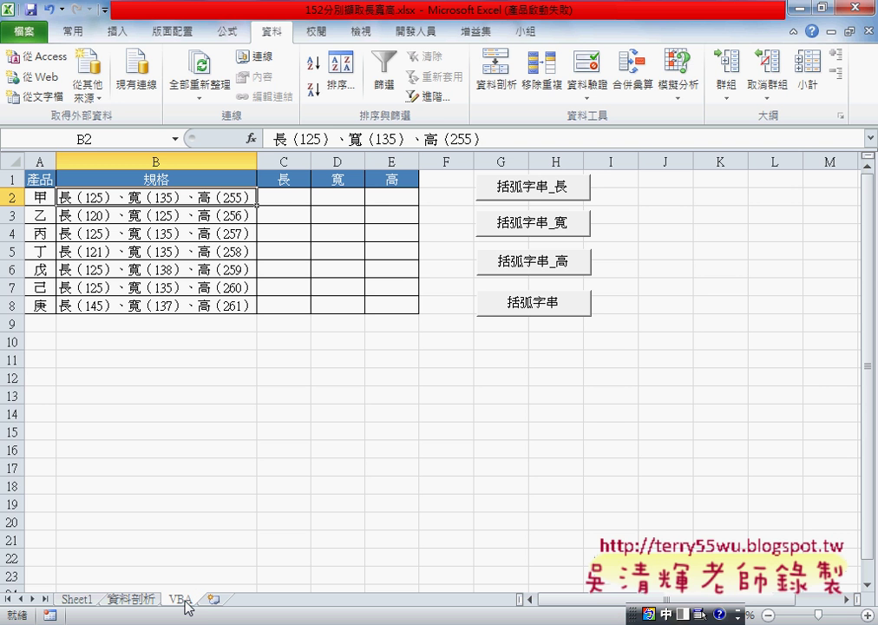
pyautogui.click(538, 189)
pyautogui.click(533, 224)
pyautogui.click(542, 262)
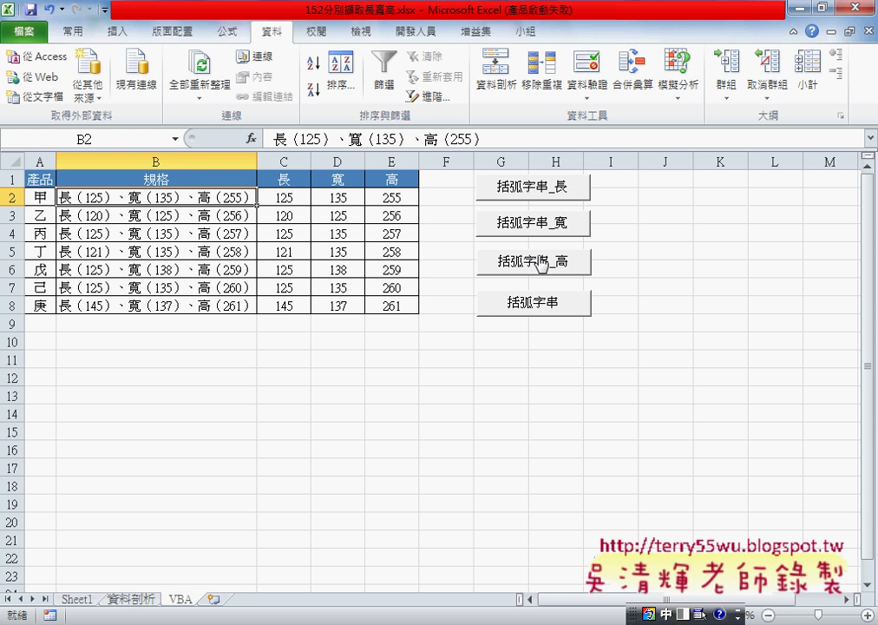
pyautogui.moveTo(394, 196); pyautogui.dragTo(300, 299)
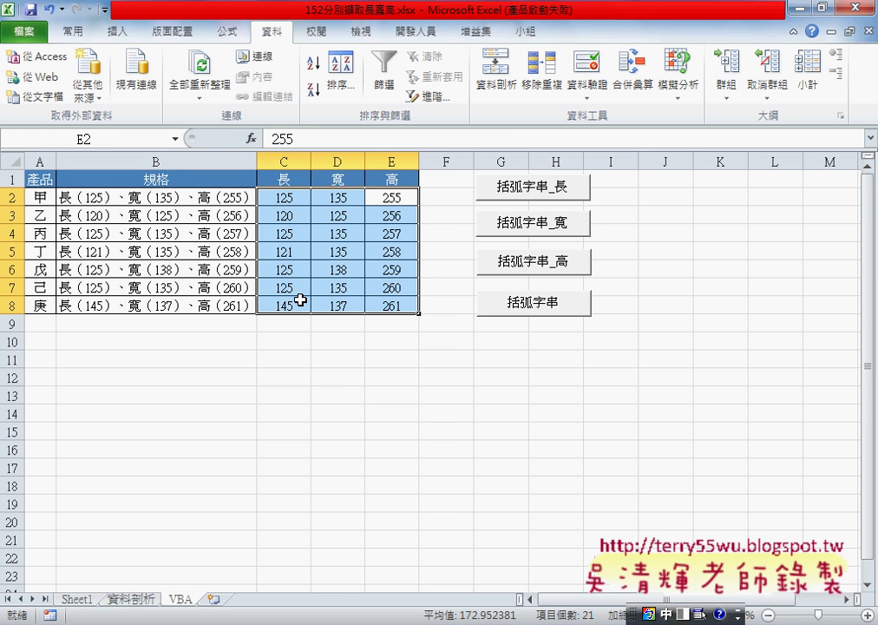
pyautogui.press('Delete')
# Run 括弧字串, dismiss its compile error, and copy an End Sub line below the final Next
pyautogui.click(532, 305)
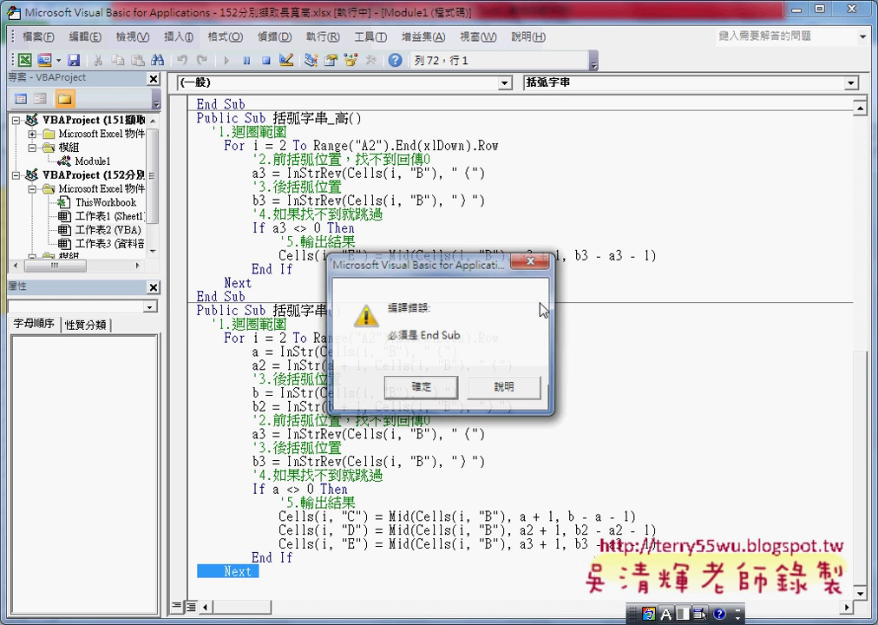
pyautogui.click(442, 388)
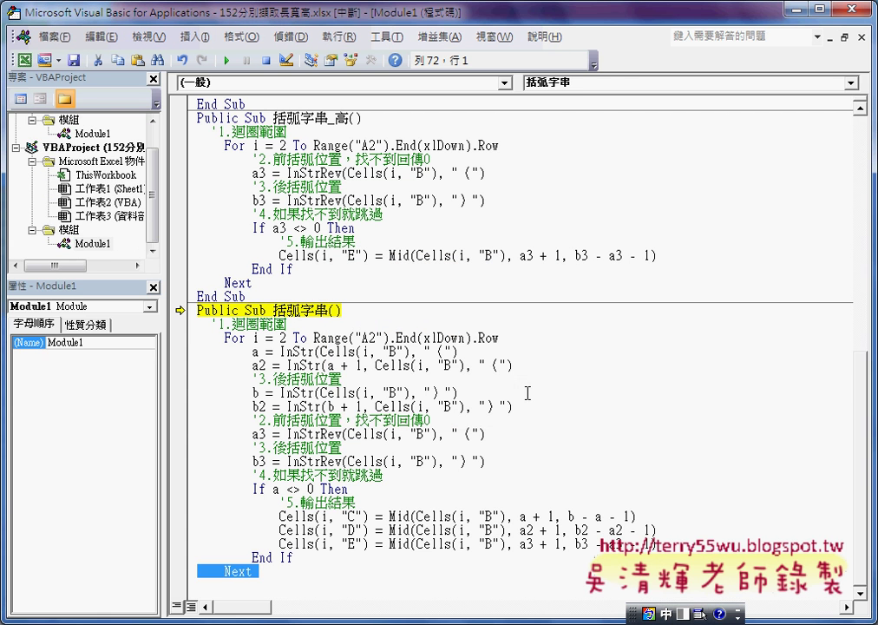
pyautogui.click(251, 296)
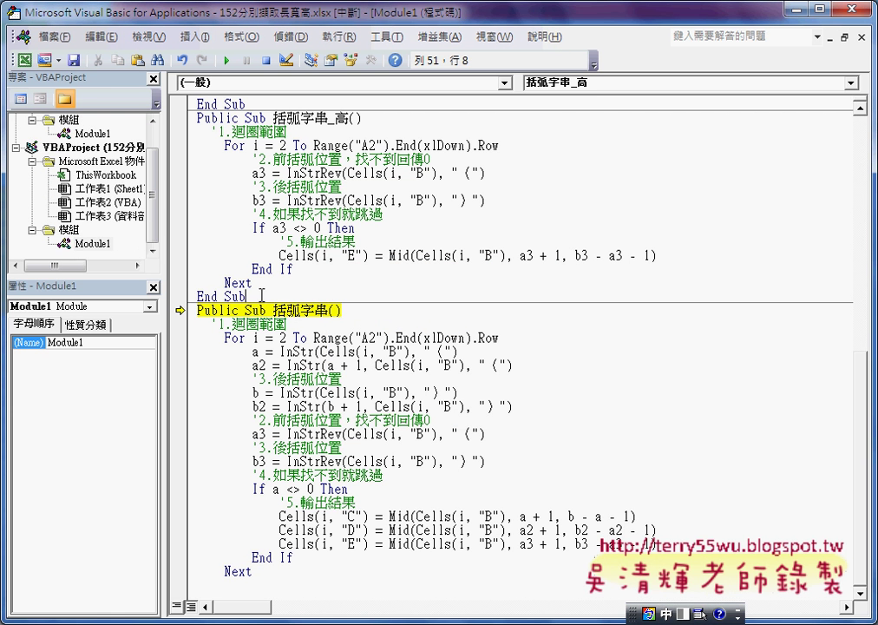
pyautogui.click(186, 298)
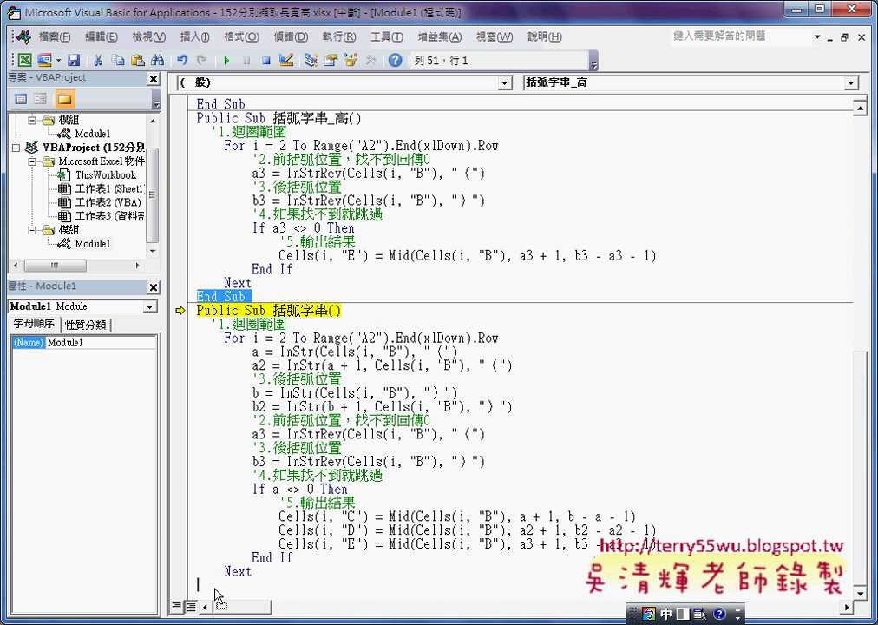
pyautogui.moveTo(217, 597); pyautogui.dragTo(202, 586)
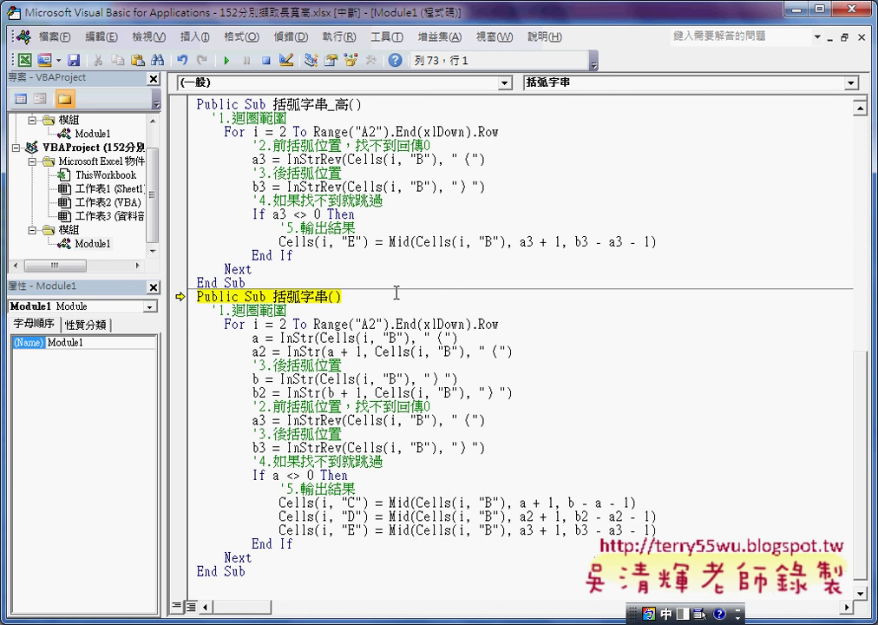
# Reset the halted macro, return to Excel and rerun 括弧字串 to fill columns C–E
pyautogui.click(267, 60)
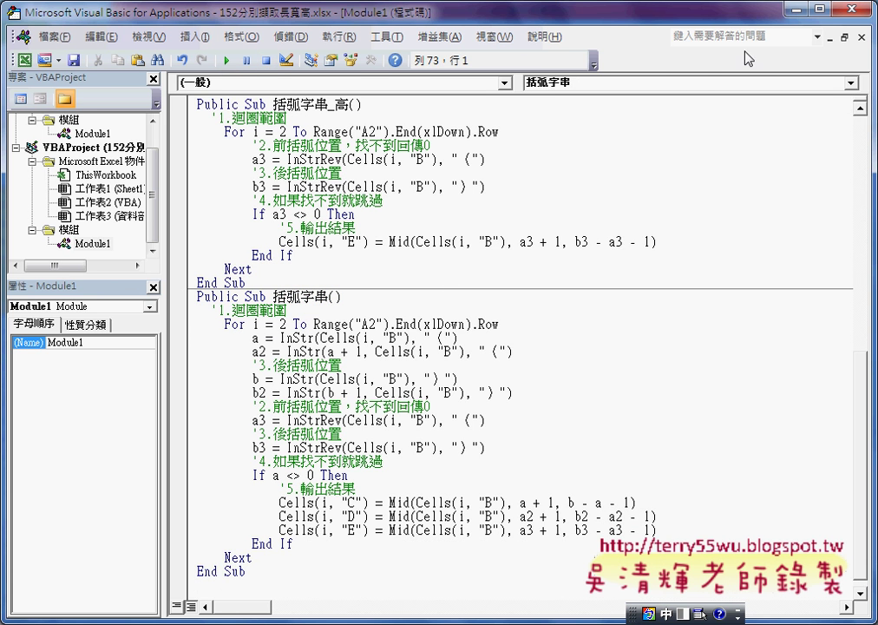
pyautogui.click(864, 10)
pyautogui.click(598, 358)
pyautogui.click(557, 305)
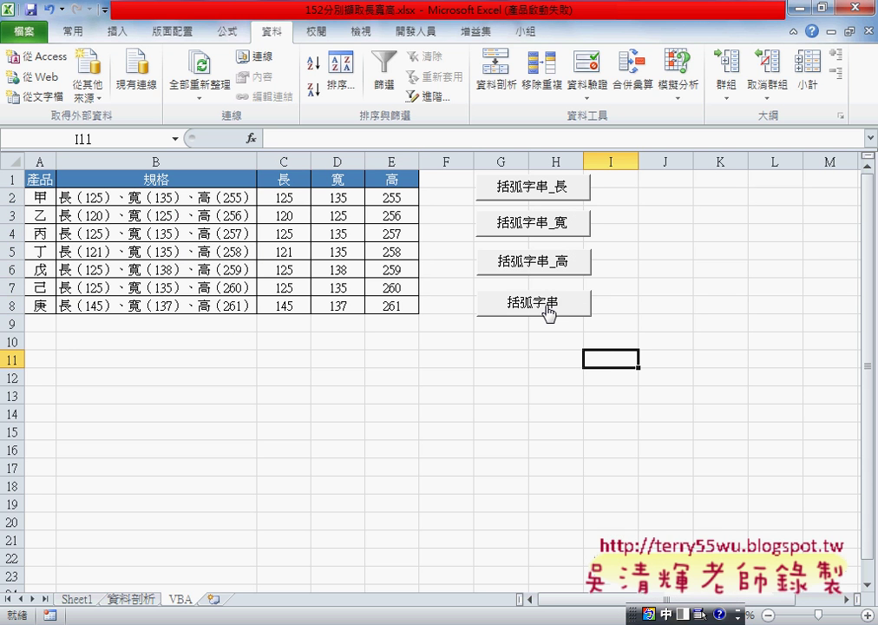
# Move the 資料剖析 sheet tab ahead of Sheet1, then go back to Sheet1
pyautogui.click(74, 599)
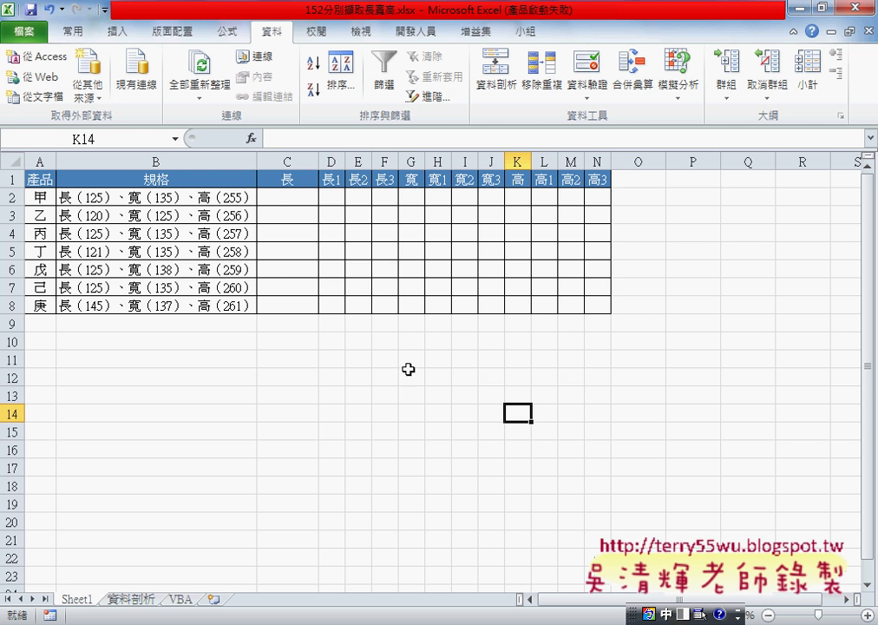
pyautogui.moveTo(330, 160); pyautogui.dragTo(384, 160)
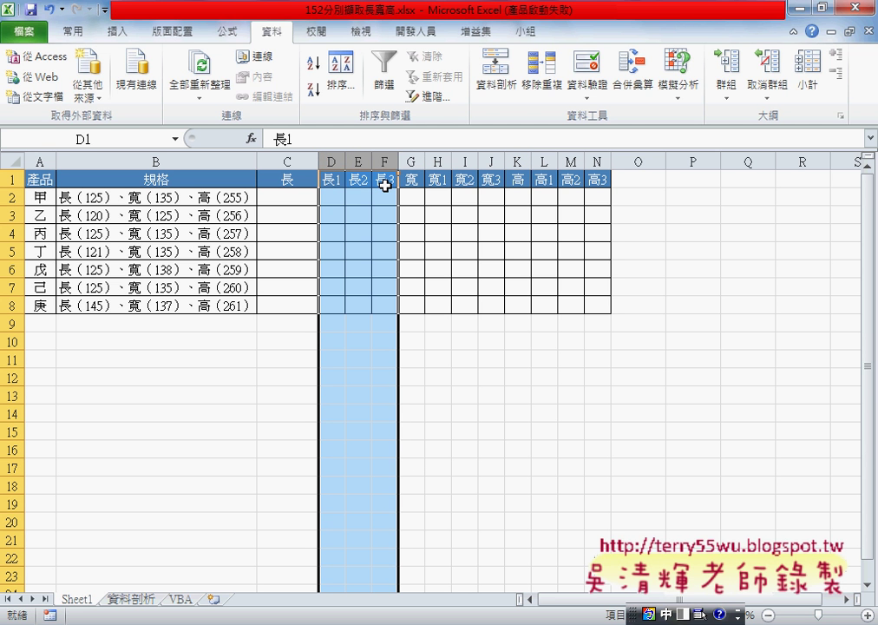
pyautogui.click(136, 600)
pyautogui.moveTo(136, 600); pyautogui.dragTo(65, 597)
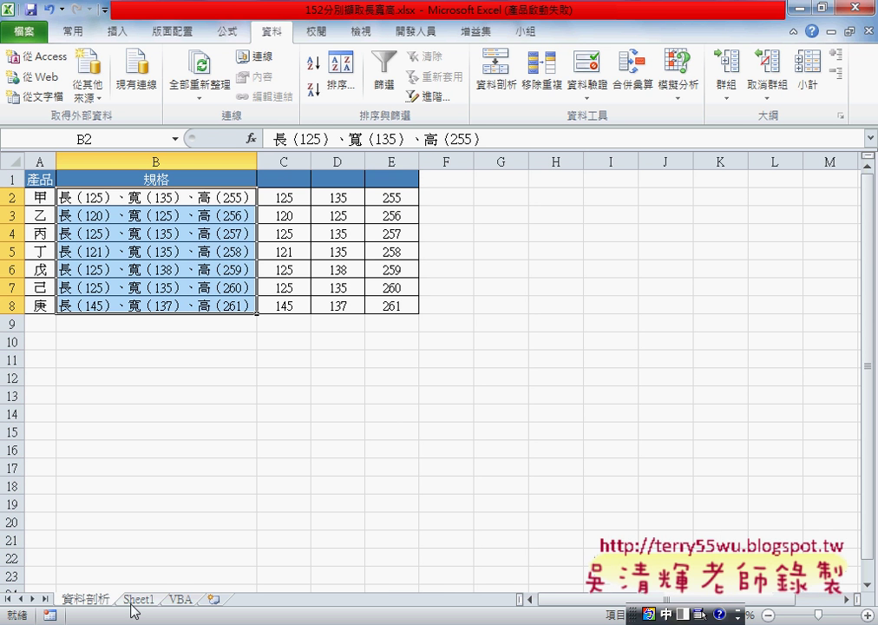
pyautogui.click(139, 599)
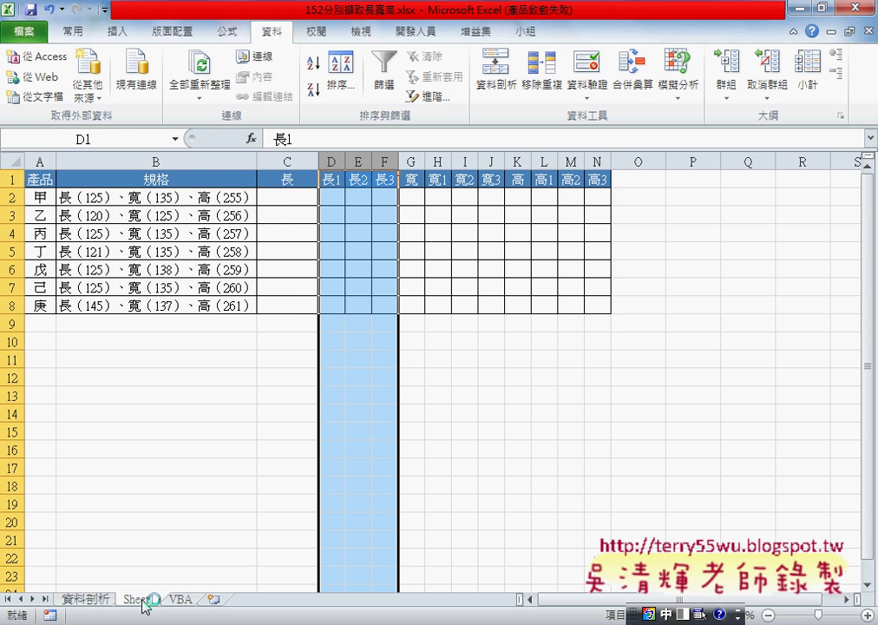
# Select cell D2 on Sheet1, after checking B2's specification text
pyautogui.click(334, 197)
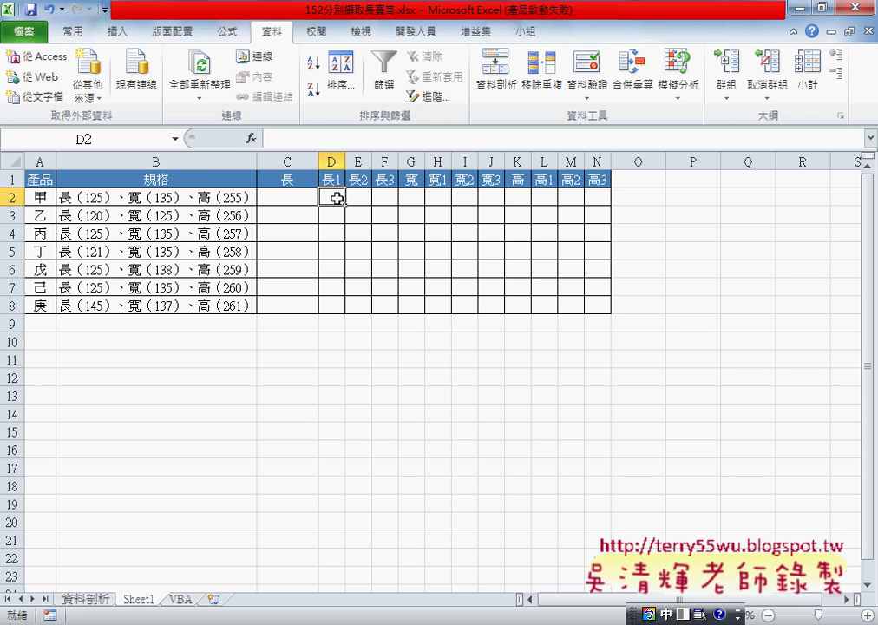
pyautogui.click(209, 202)
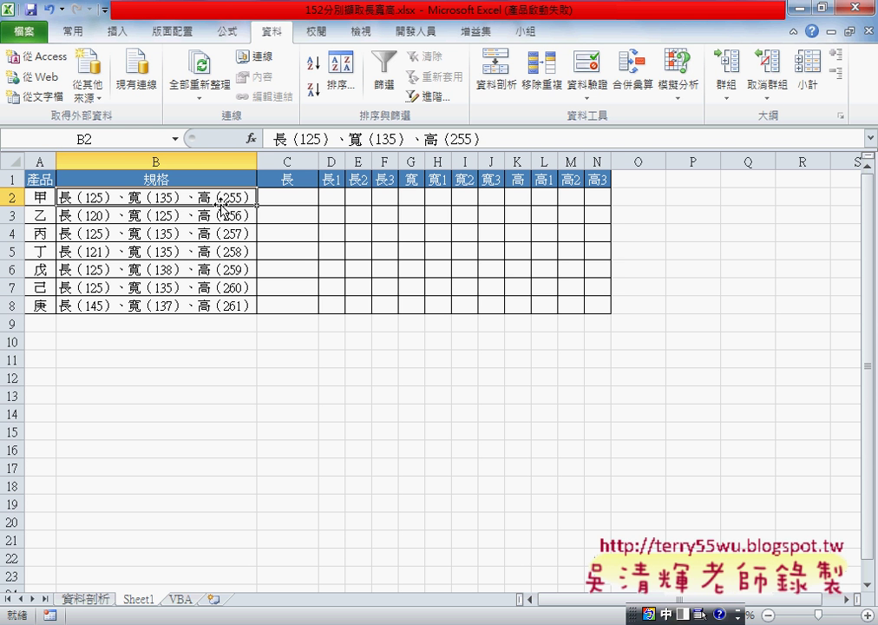
pyautogui.click(331, 198)
# Insert the 文字 function FIND in D2 with Find_text ( and Within_text B2
pyautogui.click(253, 140)
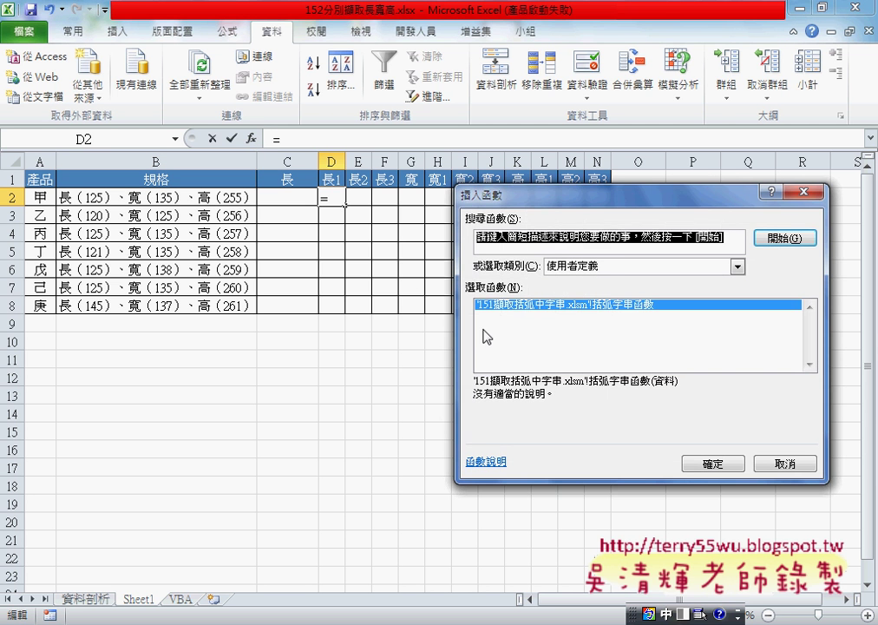
pyautogui.click(620, 267)
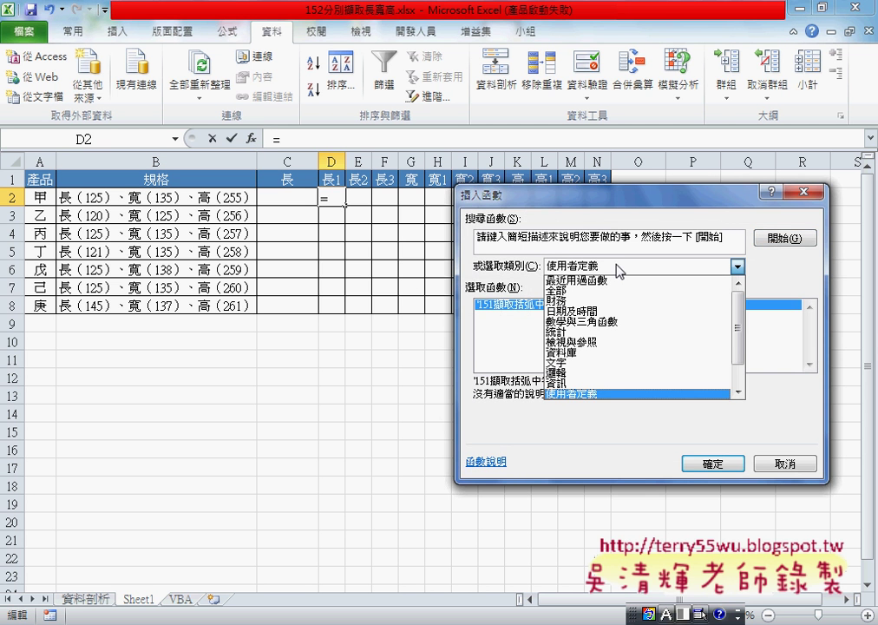
pyautogui.click(643, 363)
pyautogui.moveTo(813, 324); pyautogui.dragTo(812, 333)
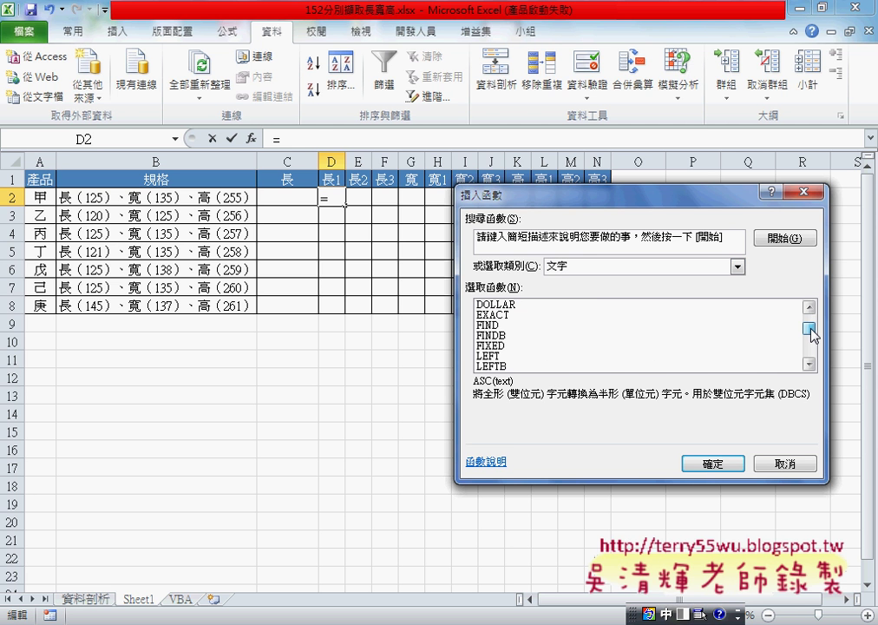
pyautogui.click(642, 326)
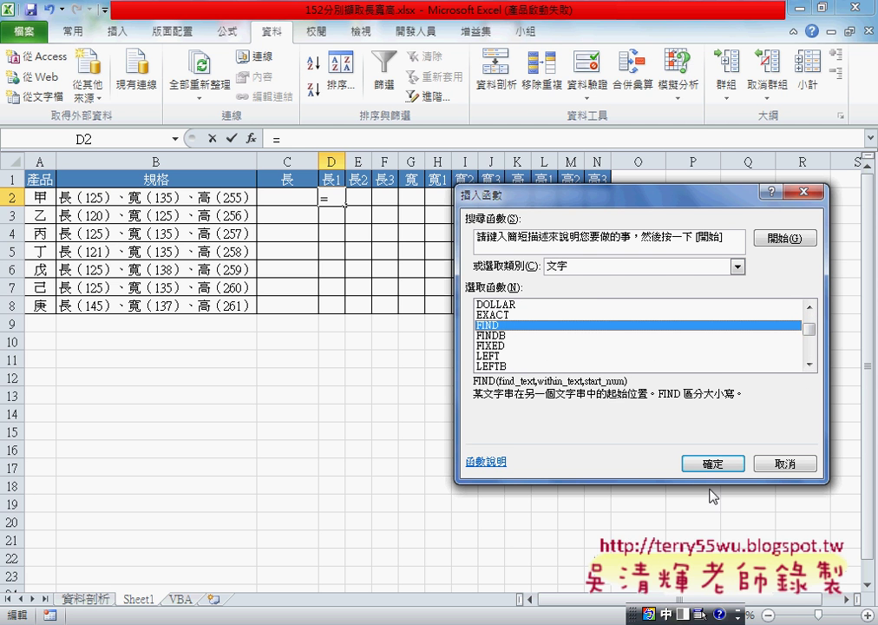
pyautogui.click(710, 465)
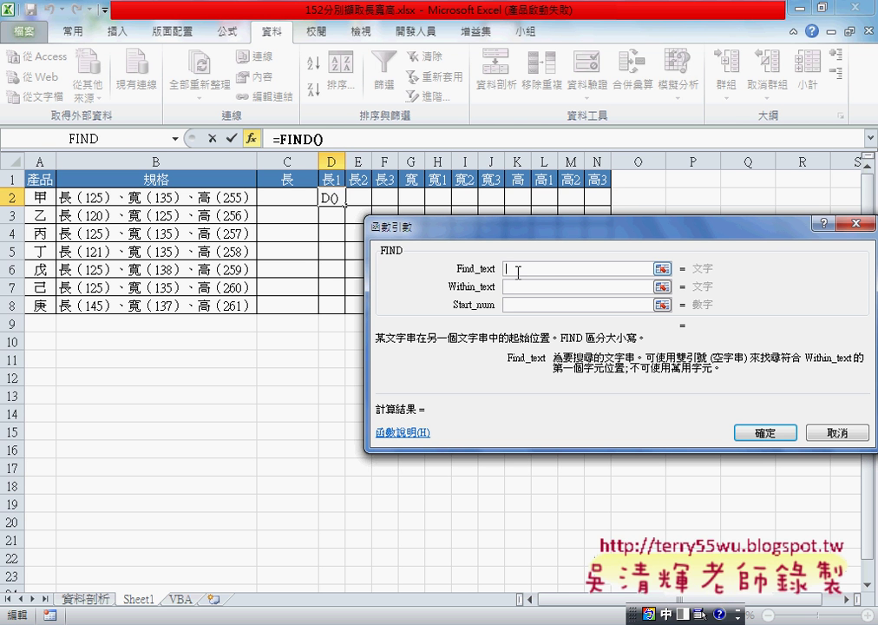
pyautogui.write('(')
pyautogui.click(523, 288)
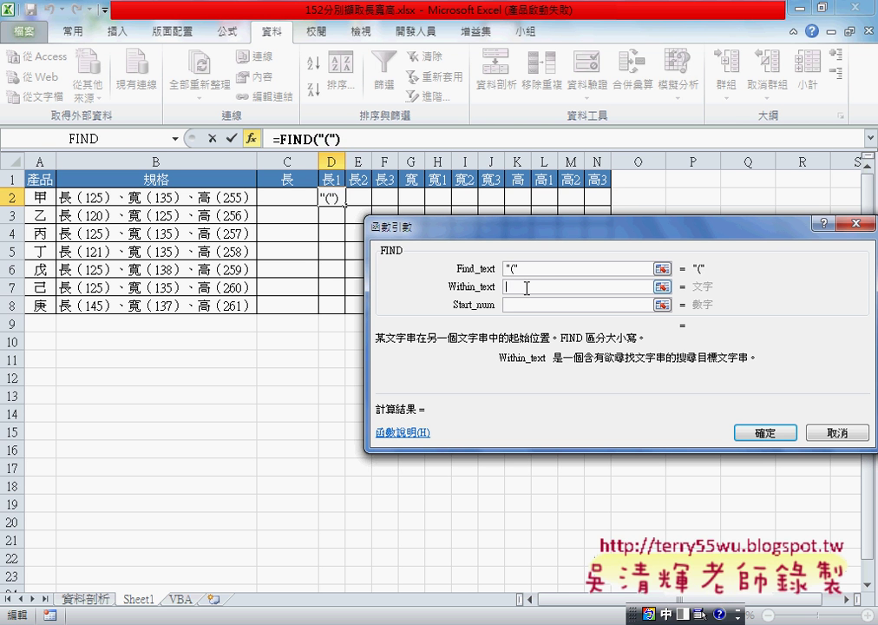
pyautogui.click(173, 197)
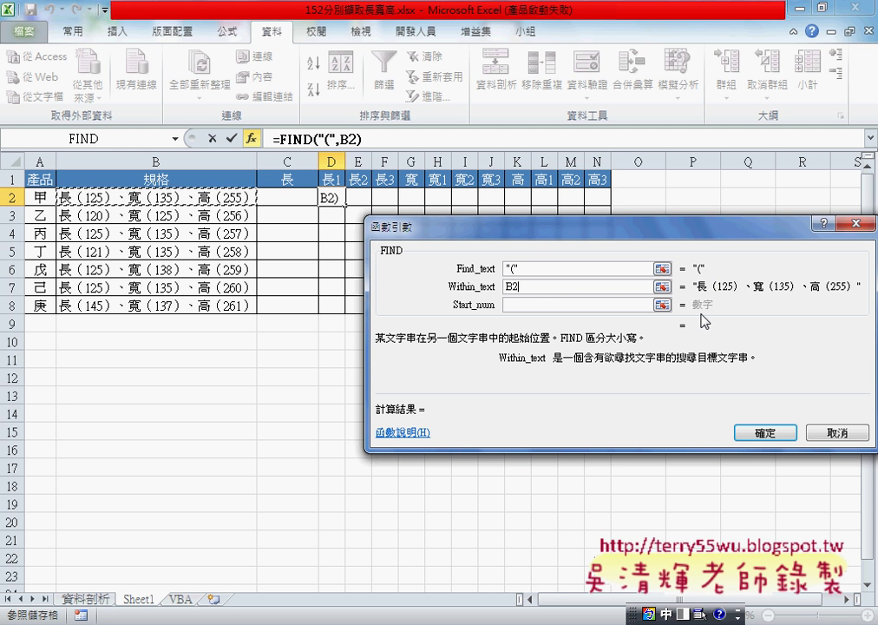
pyautogui.click(763, 433)
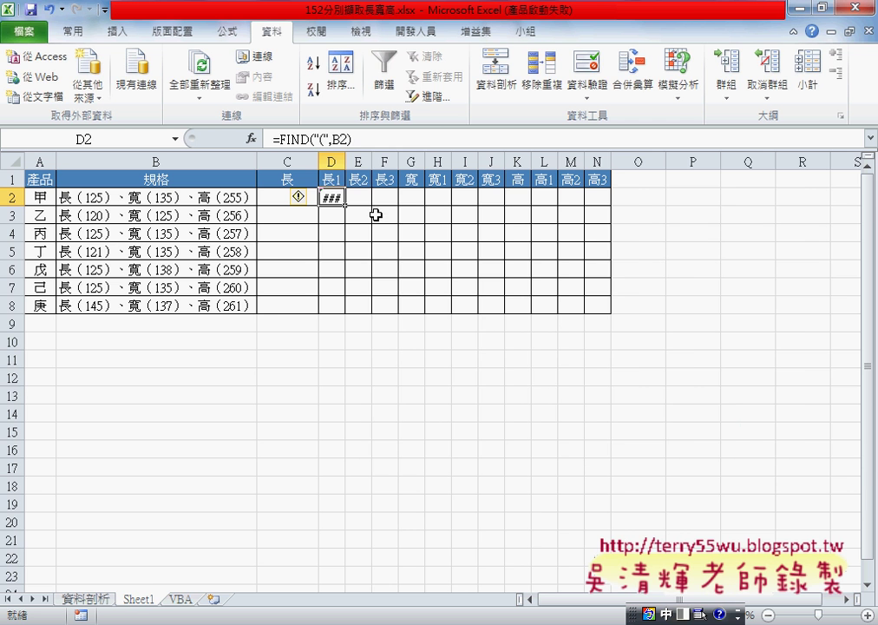
# Widen column D and re-commit the =FIND("(",B2) formula, which shows #VALUE!
pyautogui.moveTo(345, 161); pyautogui.dragTo(423, 162)
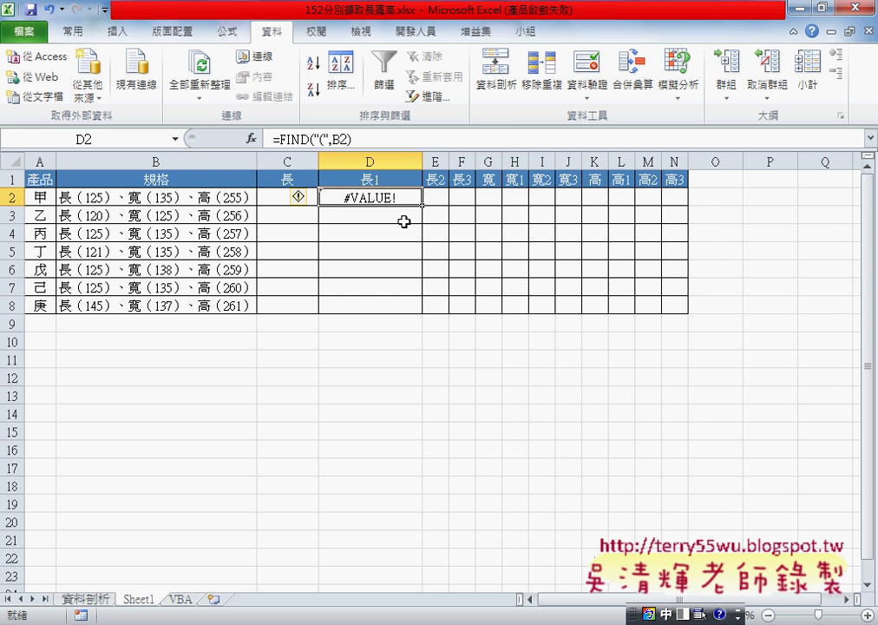
pyautogui.click(319, 139)
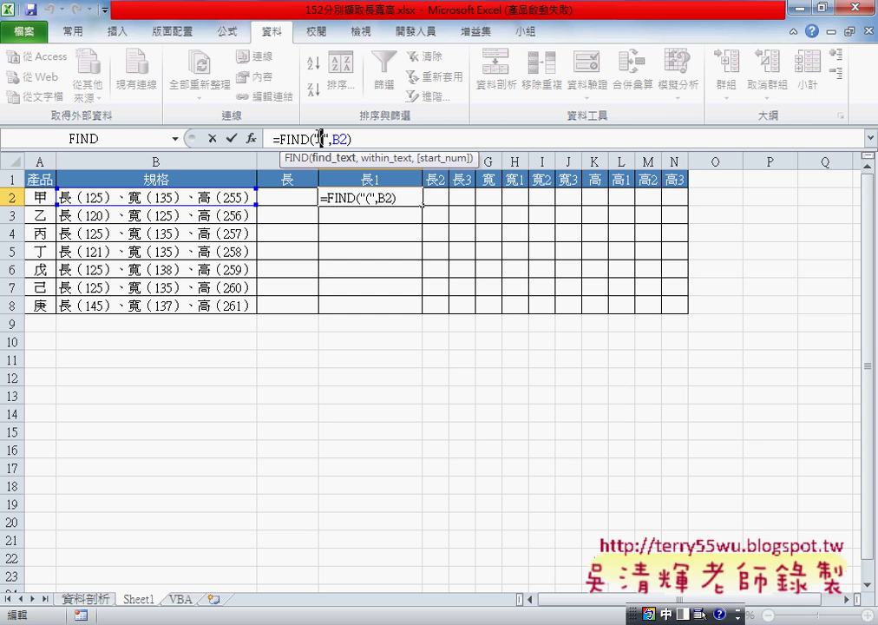
pyautogui.moveTo(313, 139); pyautogui.dragTo(331, 139)
pyautogui.hotkey('ctrl', 'Return')
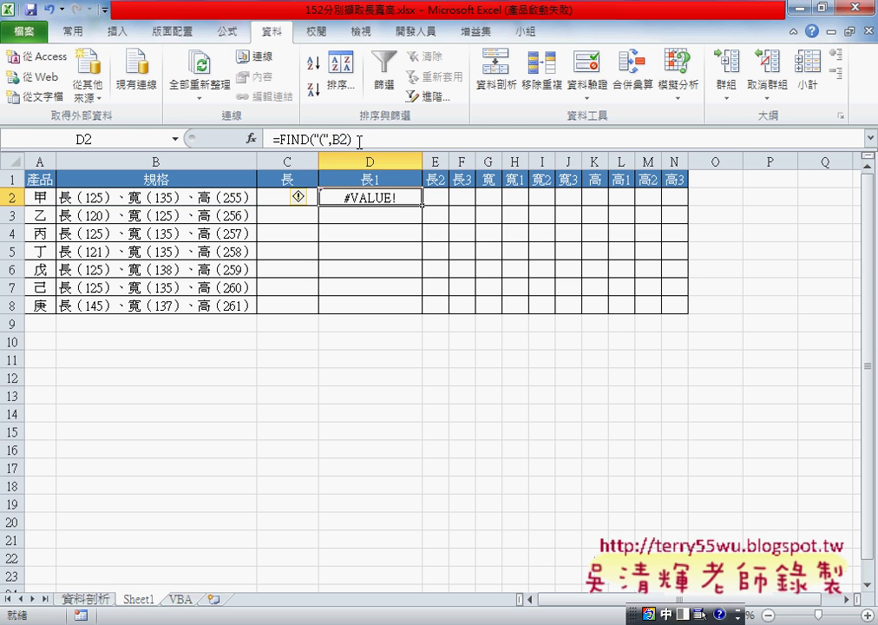
pyautogui.click(770, 179)
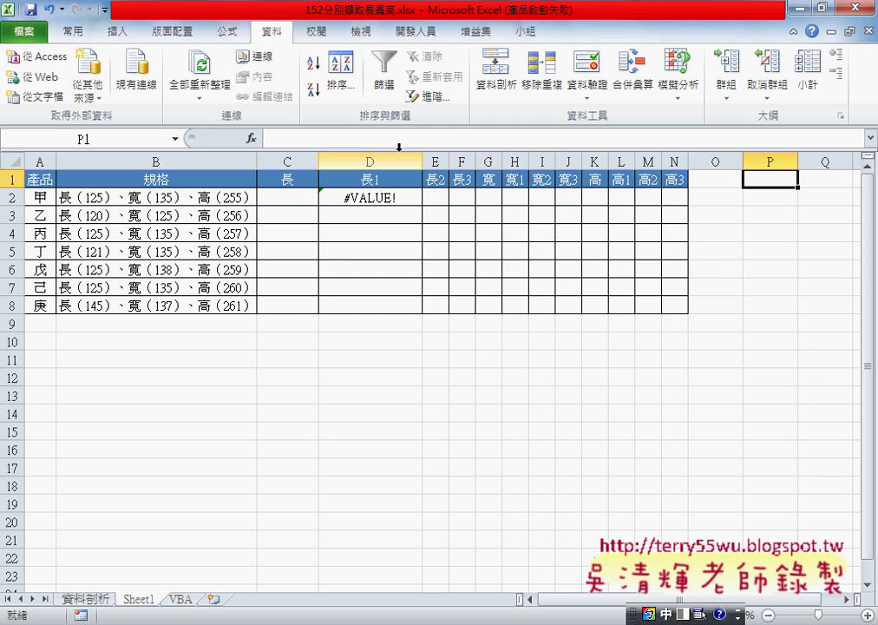
pyautogui.click(250, 138)
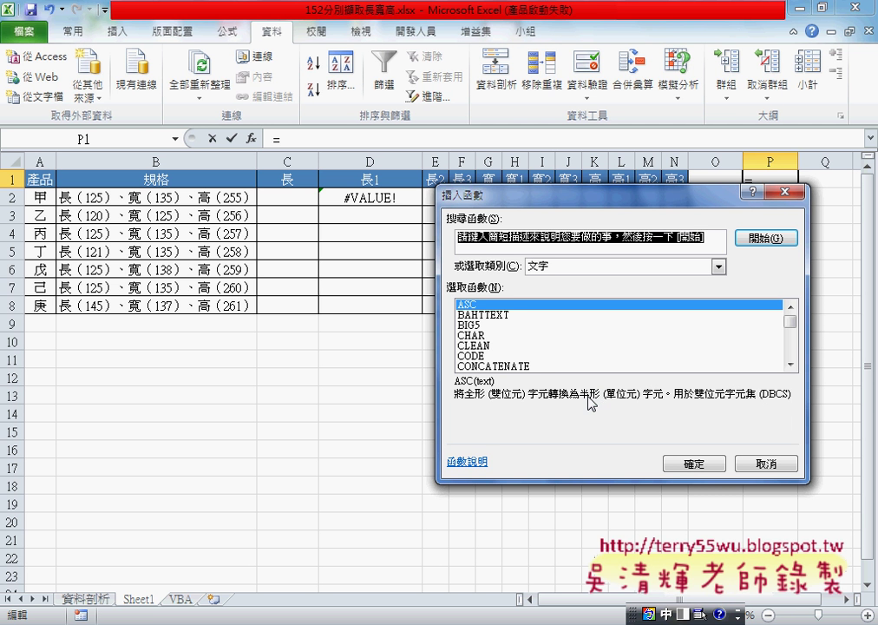
pyautogui.click(475, 327)
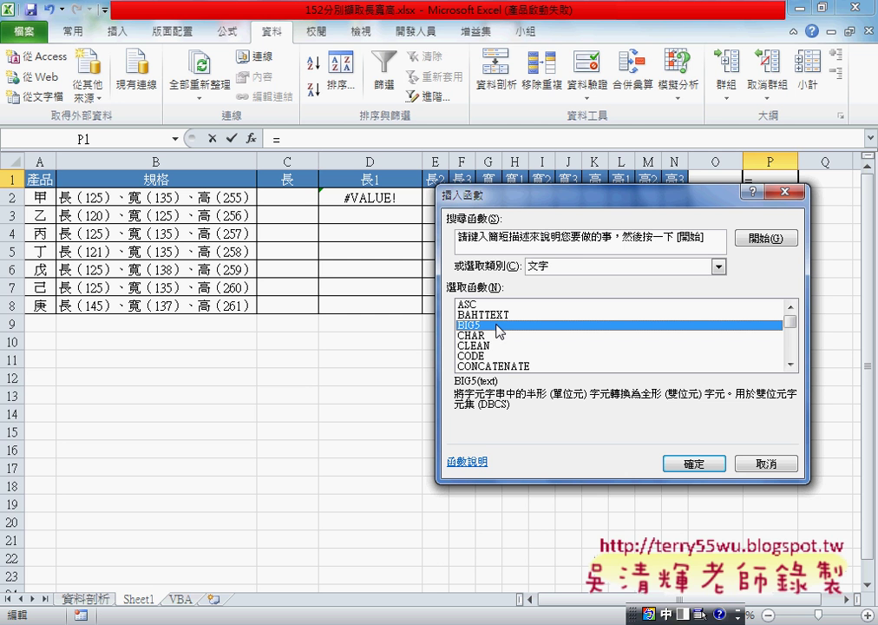
pyautogui.click(464, 305)
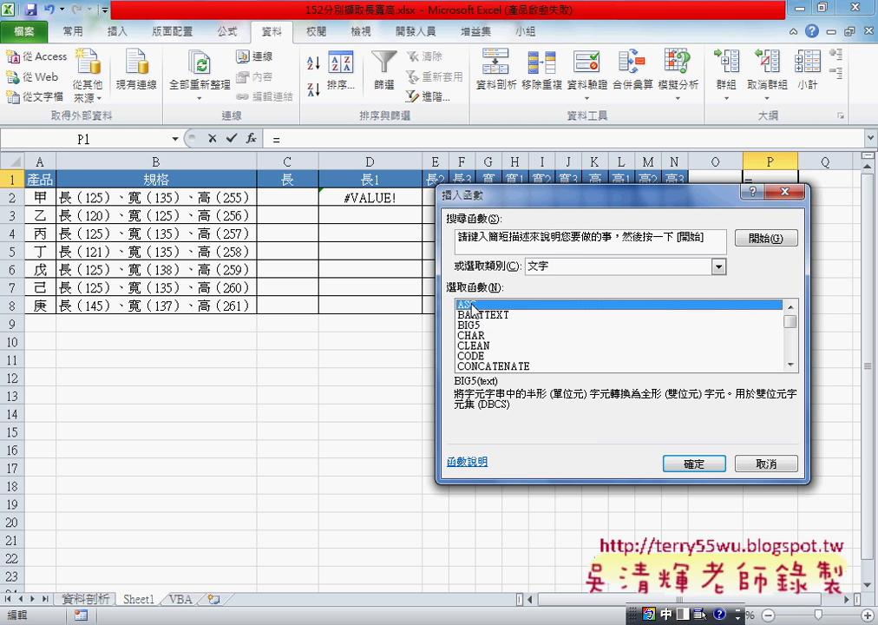
pyautogui.click(469, 325)
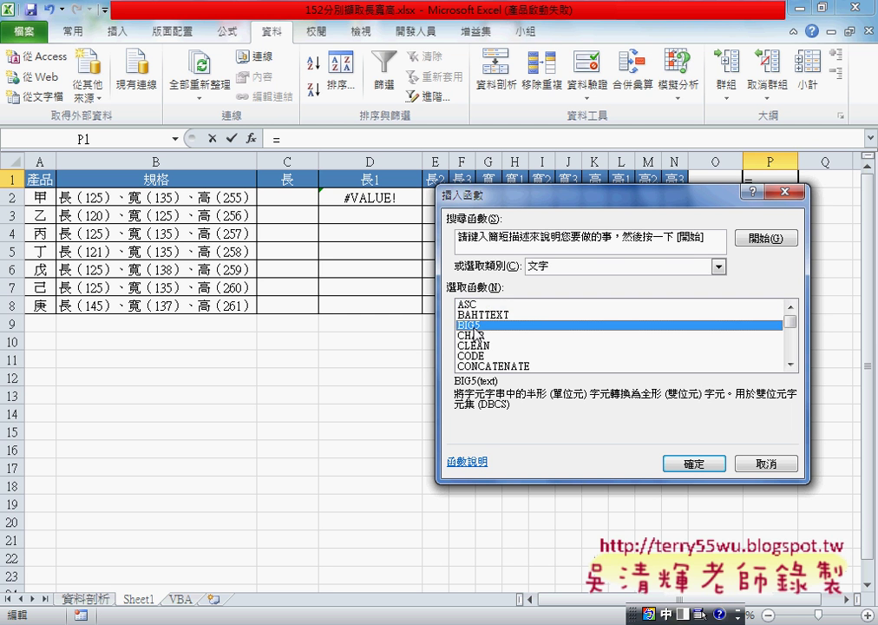
pyautogui.click(474, 306)
pyautogui.click(475, 325)
pyautogui.click(477, 306)
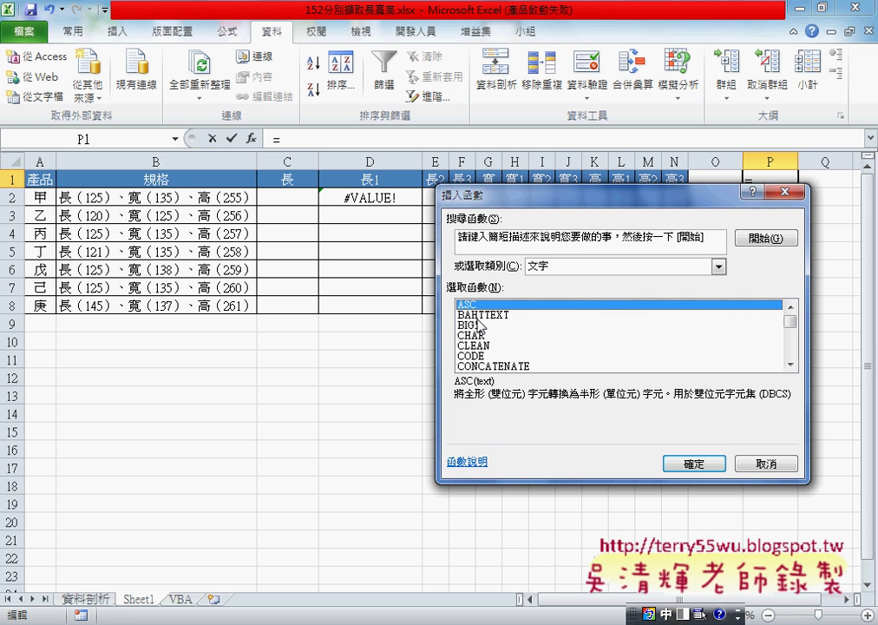
pyautogui.click(478, 327)
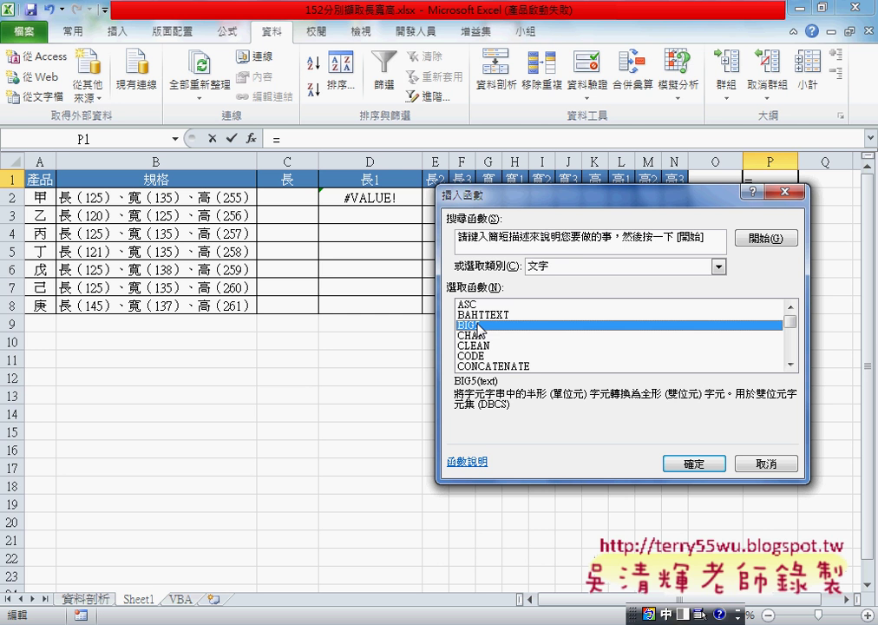
pyautogui.click(477, 305)
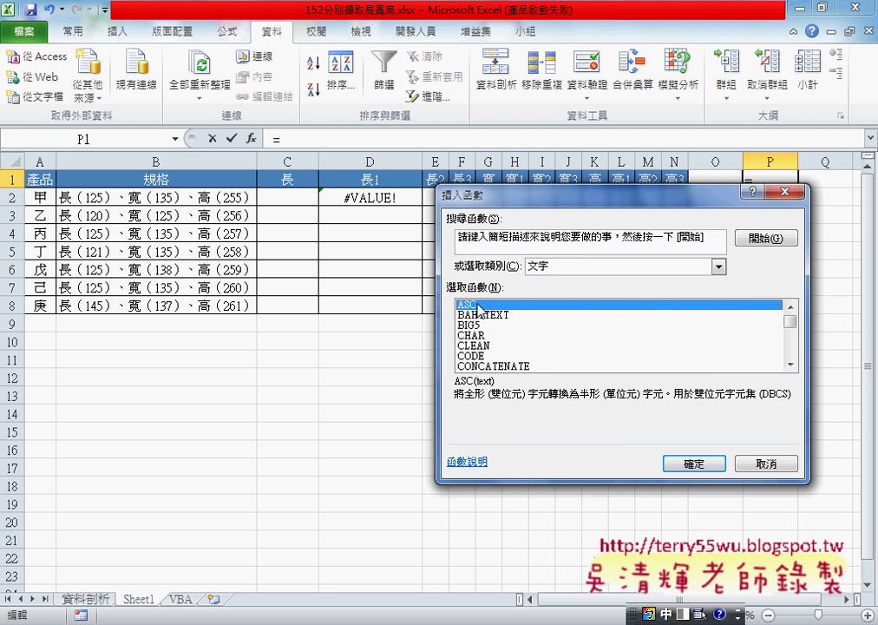
pyautogui.click(474, 327)
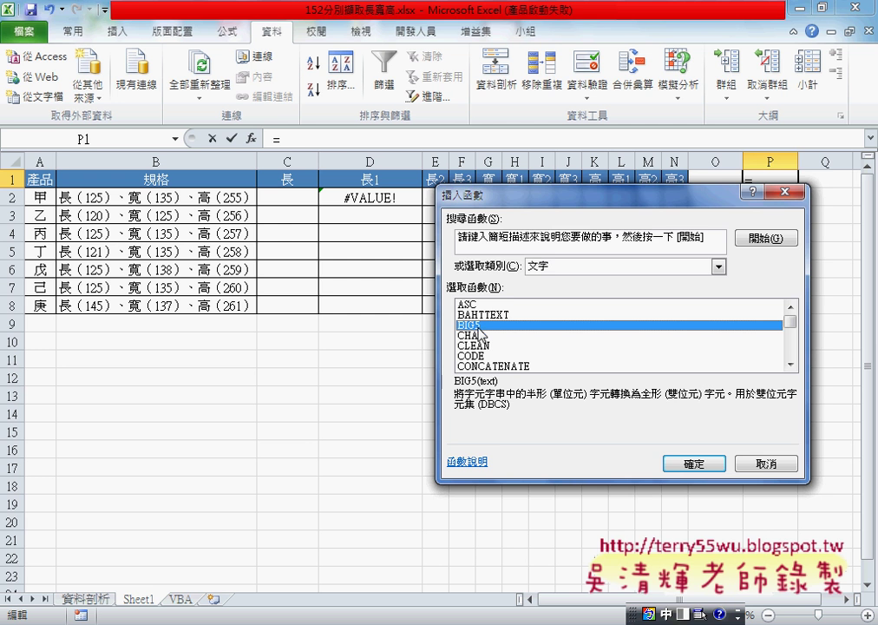
pyautogui.click(766, 464)
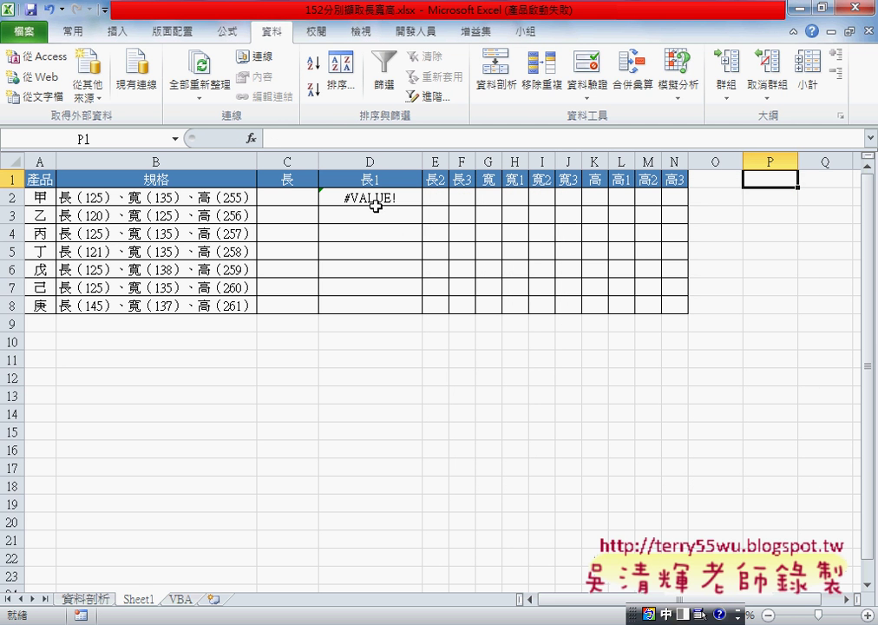
# Change D2's formula to =FIND(BIG5("("),B2) so it returns 2
pyautogui.click(372, 200)
pyautogui.moveTo(315, 139); pyautogui.dragTo(331, 139)
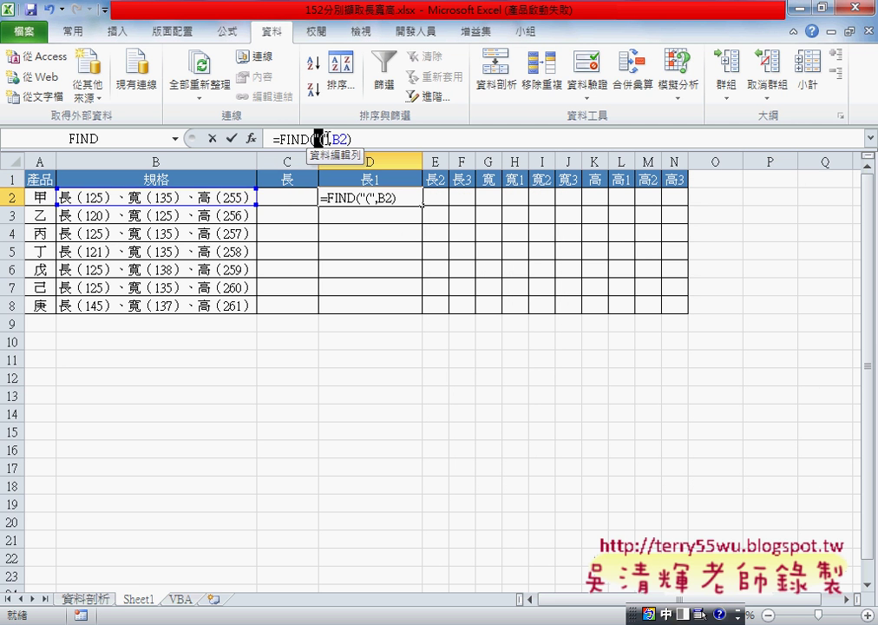
pyautogui.press('Left')
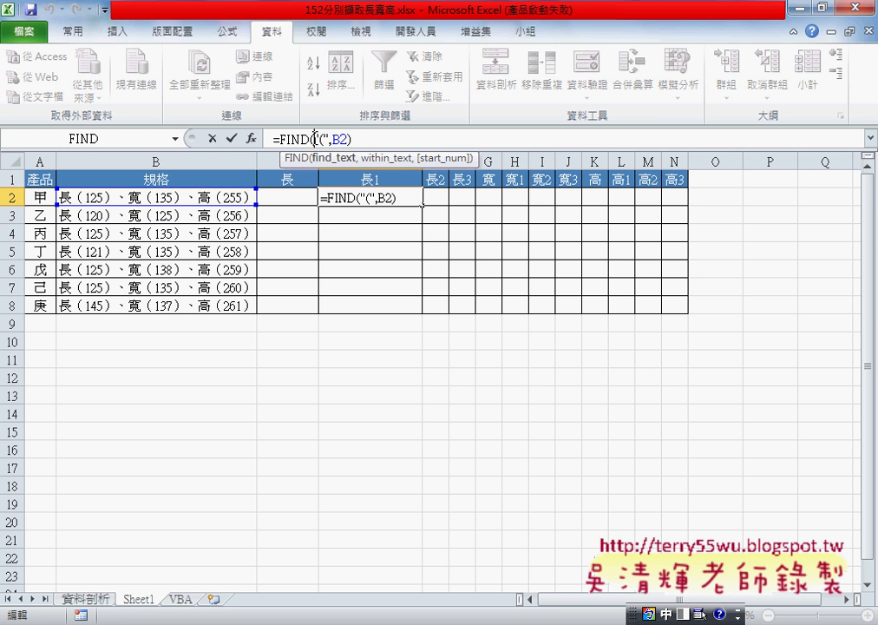
pyautogui.write('(')
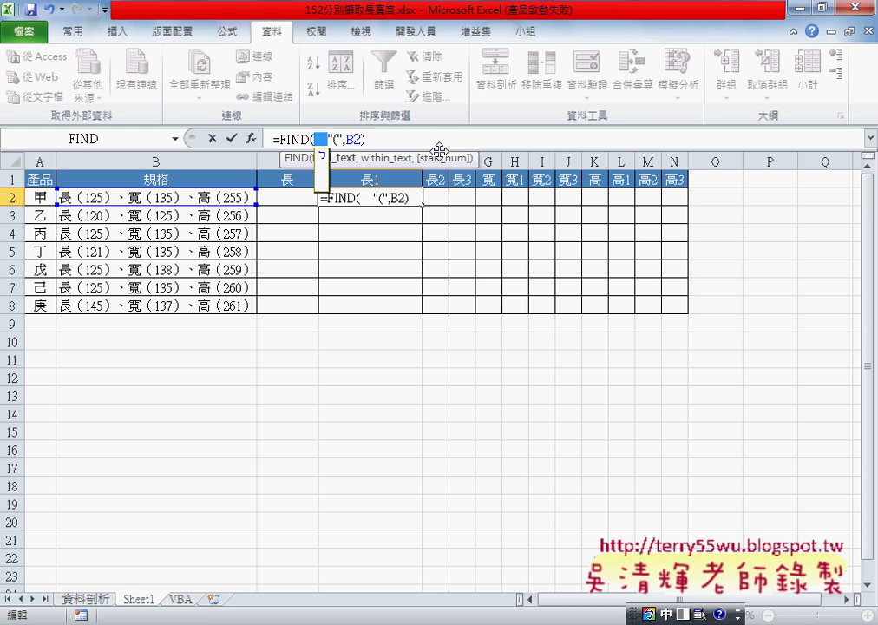
pyautogui.write('big')
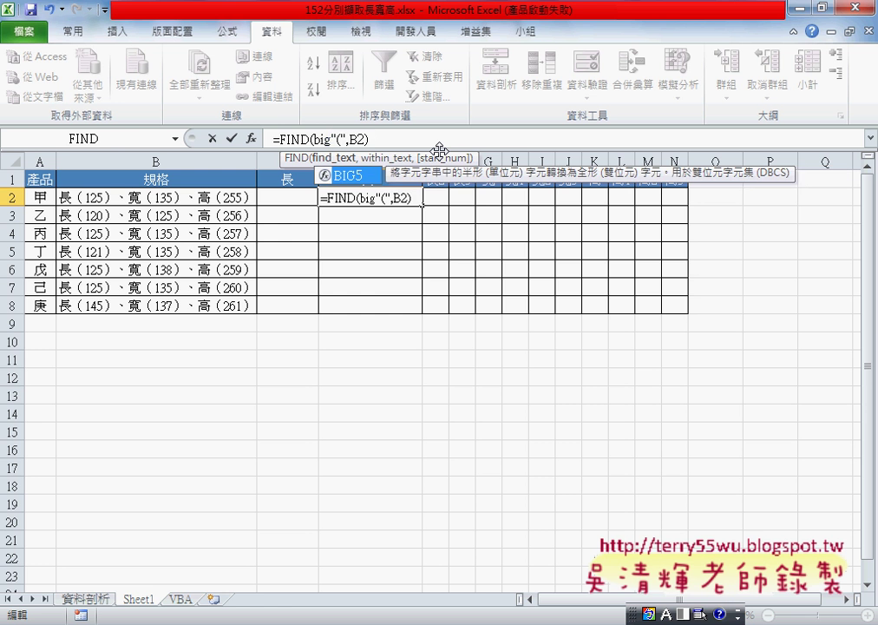
pyautogui.write('5("("')
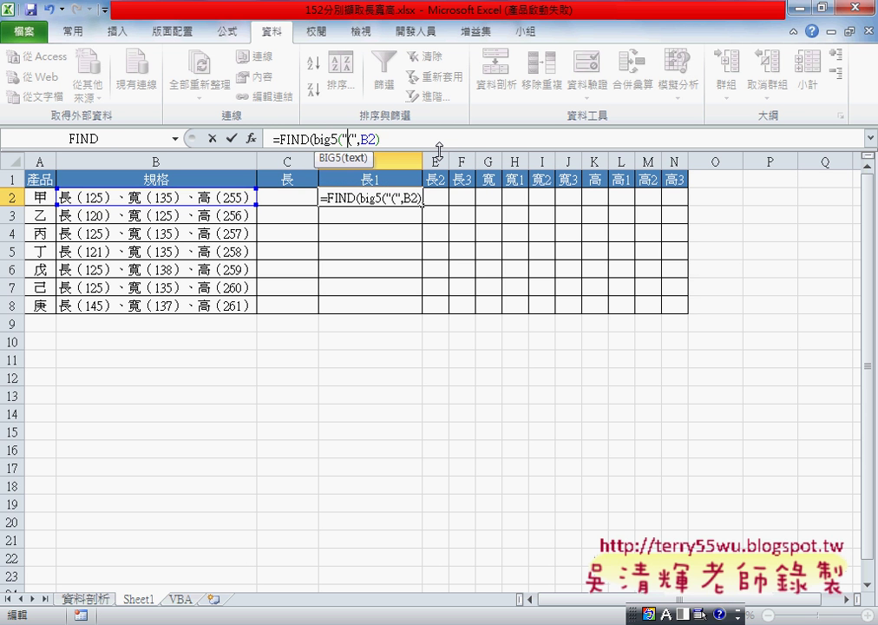
pyautogui.write(')')
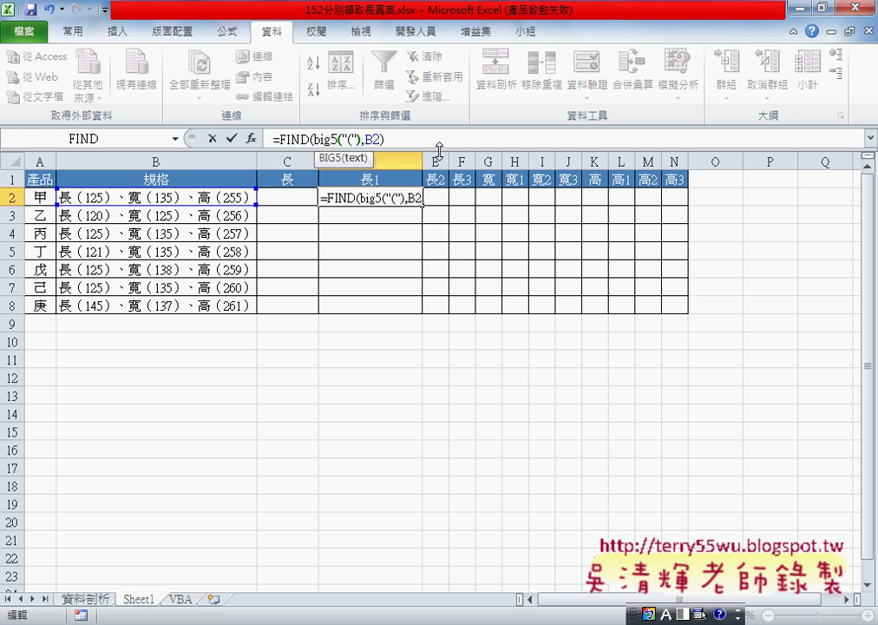
pyautogui.moveTo(311, 139); pyautogui.dragTo(362, 138)
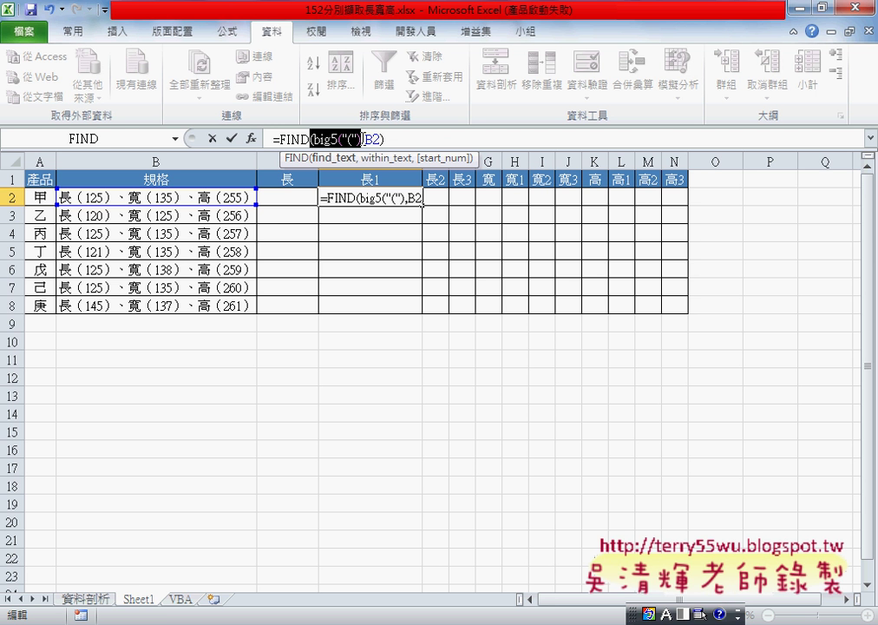
pyautogui.click(232, 138)
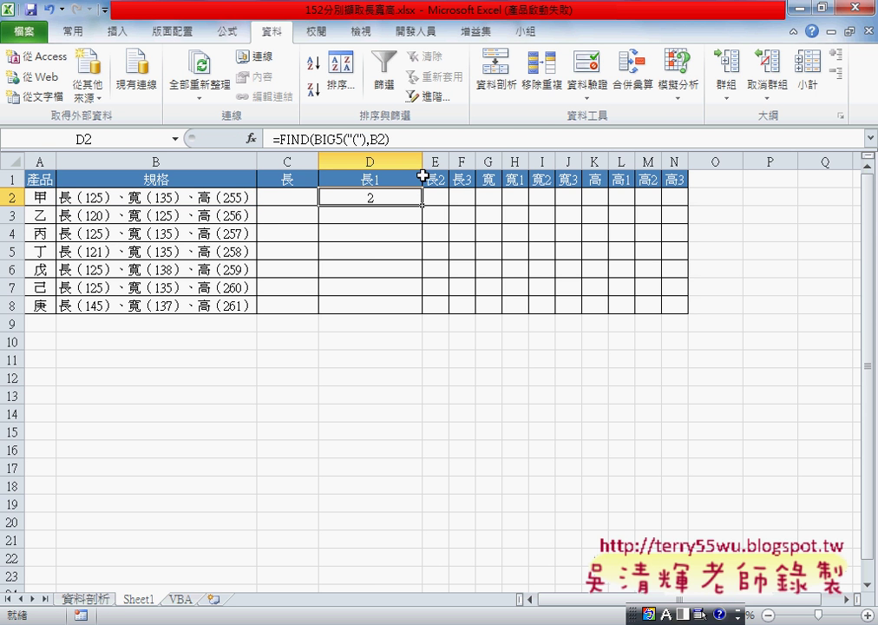
# Narrow column D again and select columns D through F
pyautogui.moveTo(422, 165); pyautogui.dragTo(350, 165)
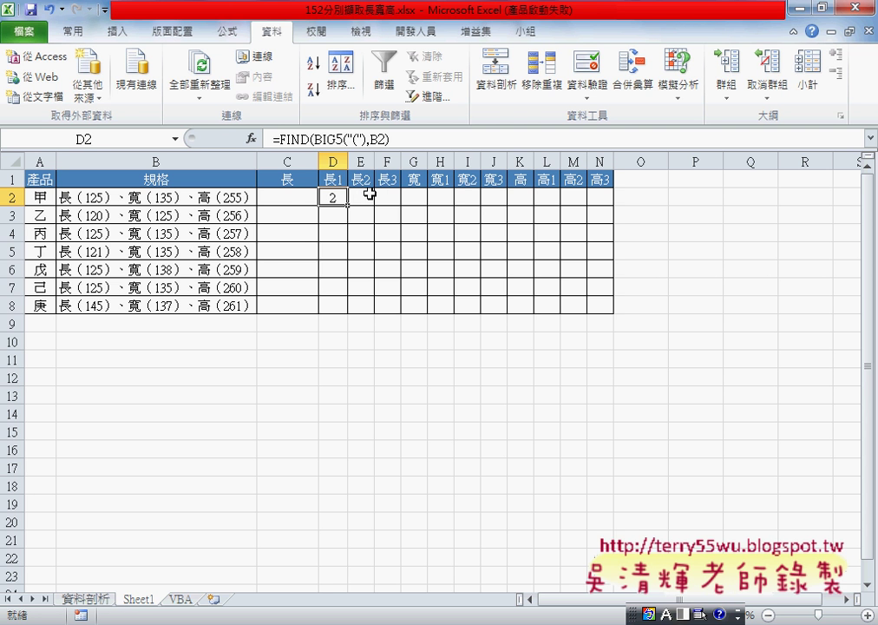
pyautogui.moveTo(338, 180); pyautogui.dragTo(385, 182)
pyautogui.moveTo(333, 161); pyautogui.dragTo(383, 212)
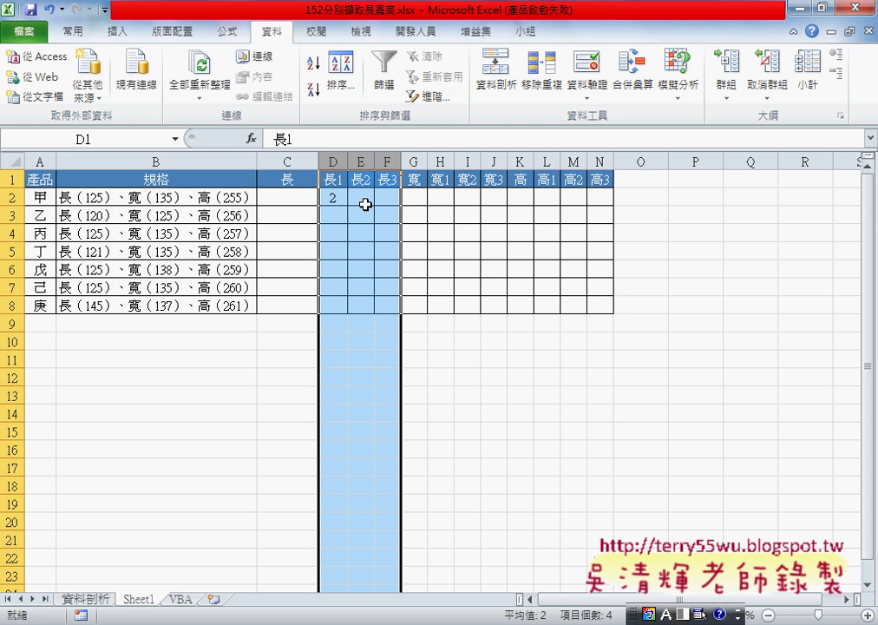
pyautogui.press('shift')
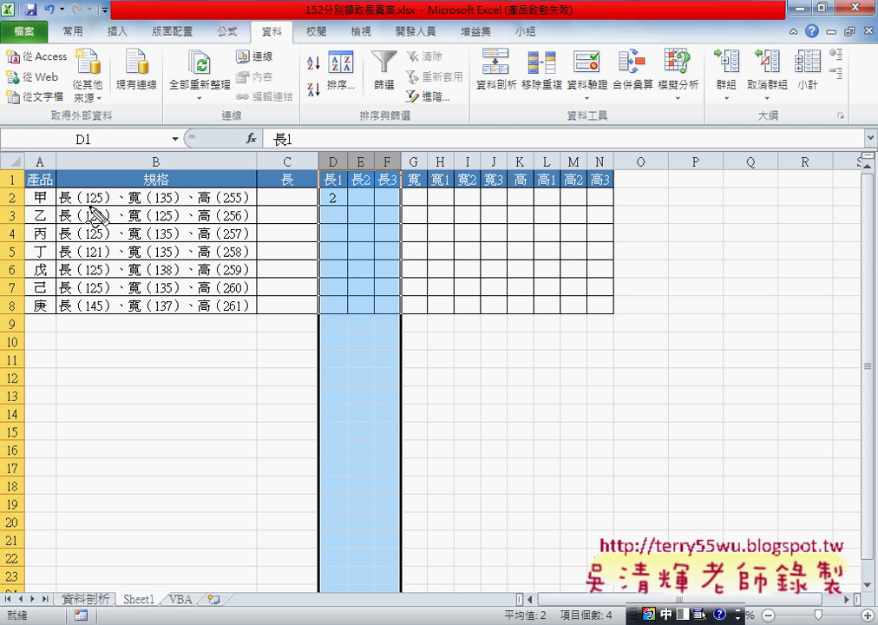
pyautogui.moveTo(85, 185); pyautogui.dragTo(80, 209)
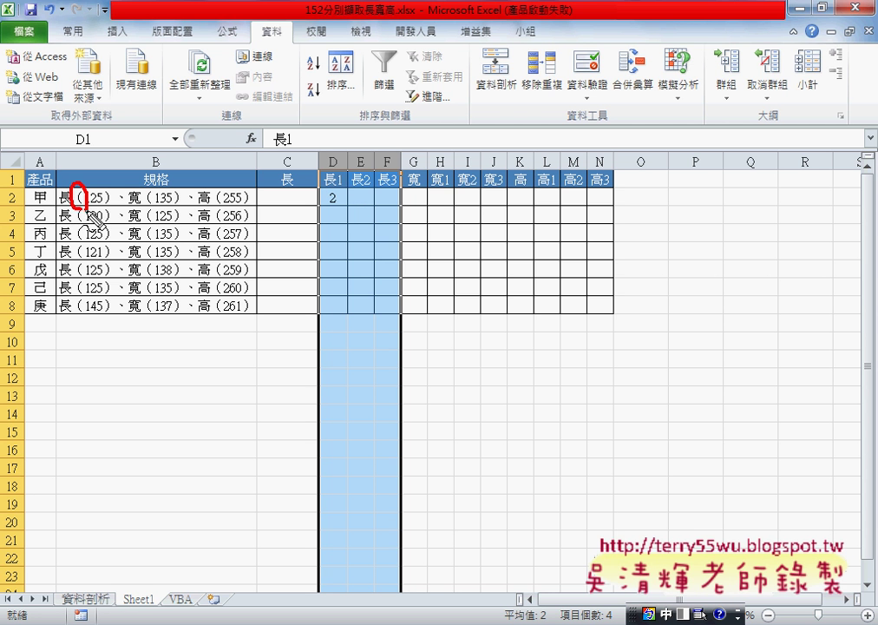
pyautogui.moveTo(325, 185); pyautogui.dragTo(373, 183)
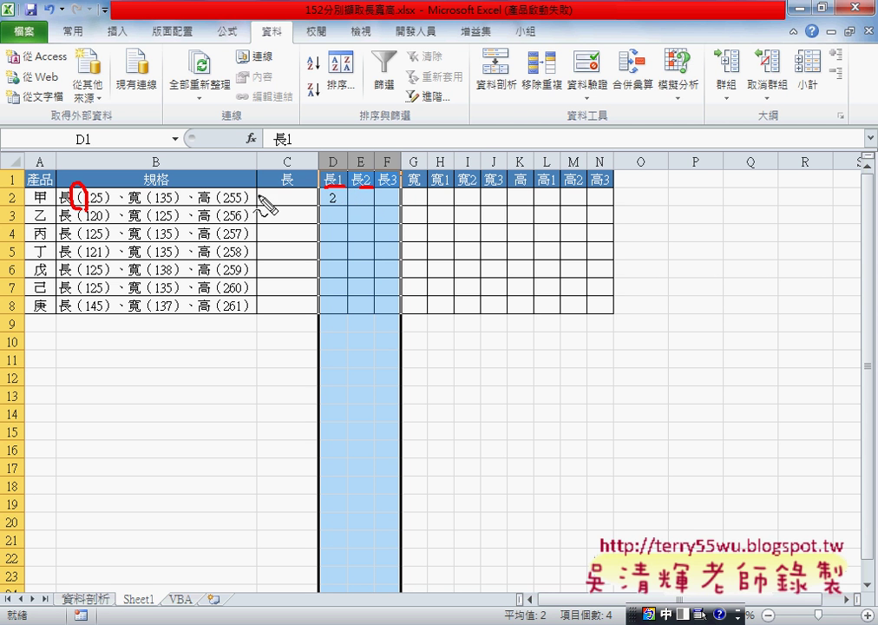
pyautogui.moveTo(111, 184); pyautogui.dragTo(105, 208)
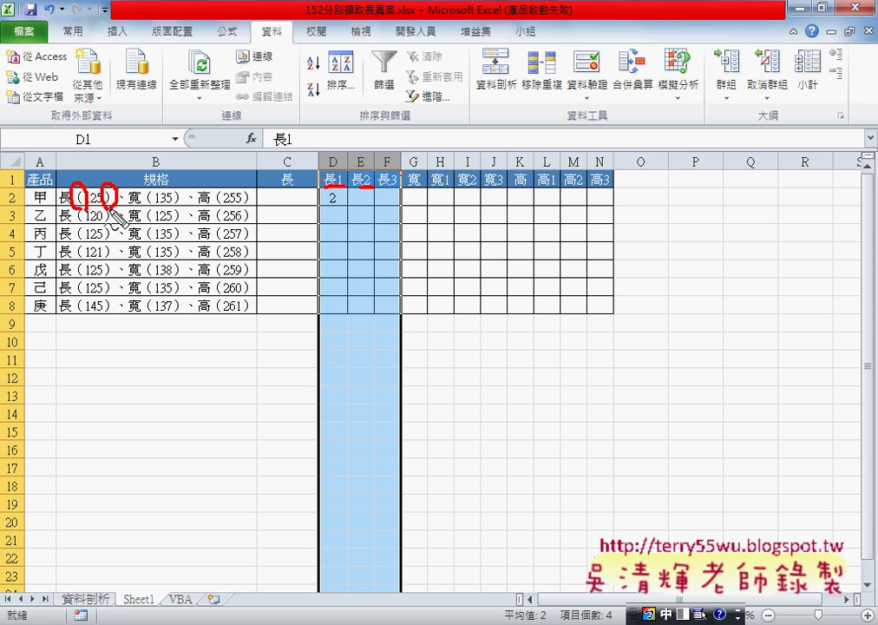
pyautogui.moveTo(379, 185); pyautogui.dragTo(396, 183)
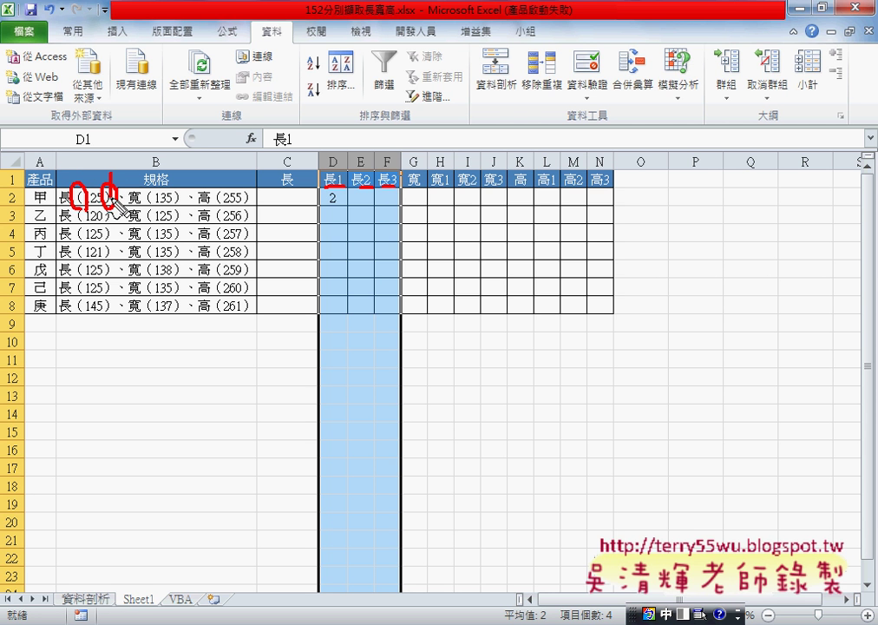
pyautogui.moveTo(110, 173); pyautogui.dragTo(111, 213)
pyautogui.moveTo(78, 173); pyautogui.dragTo(79, 213)
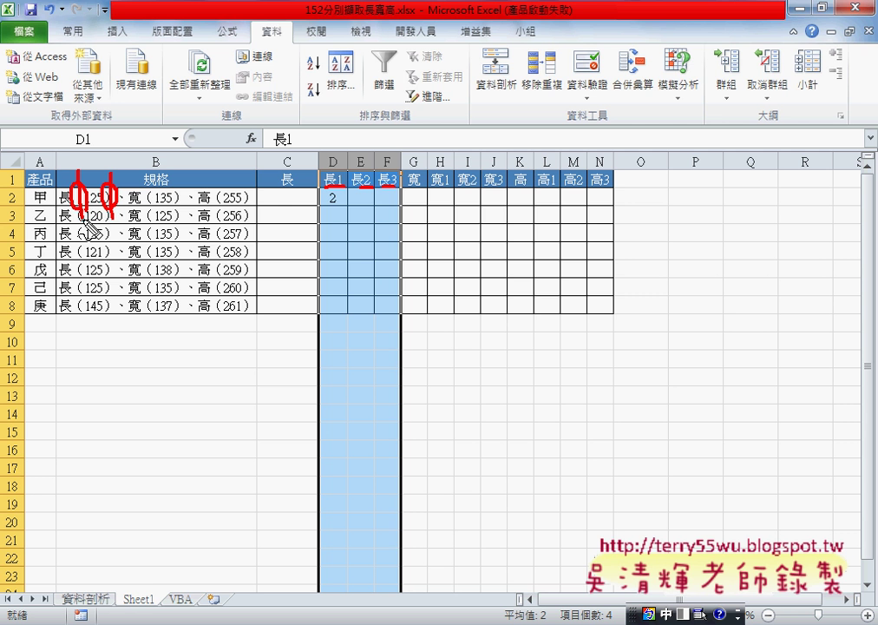
pyautogui.moveTo(78, 208); pyautogui.dragTo(110, 208)
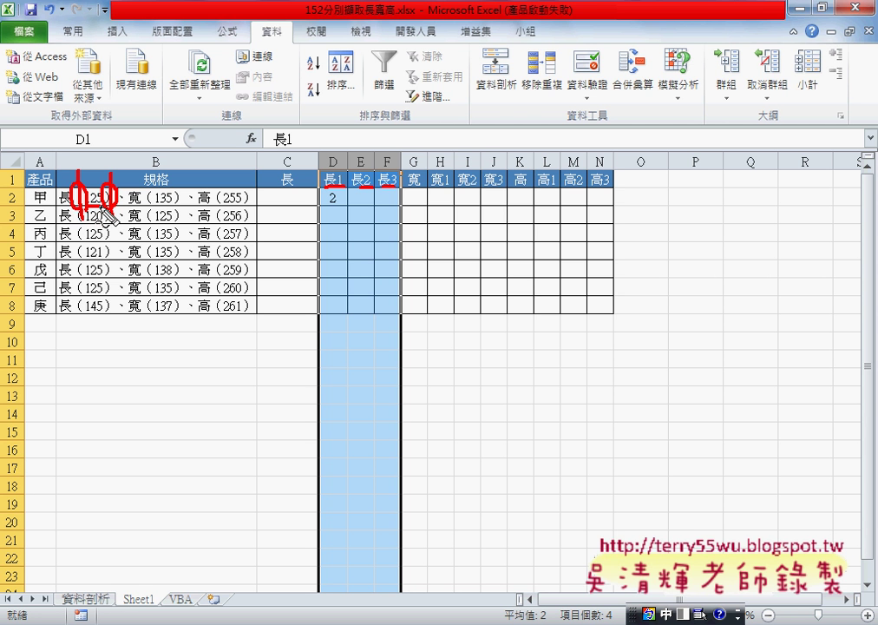
pyautogui.moveTo(382, 189); pyautogui.dragTo(388, 205)
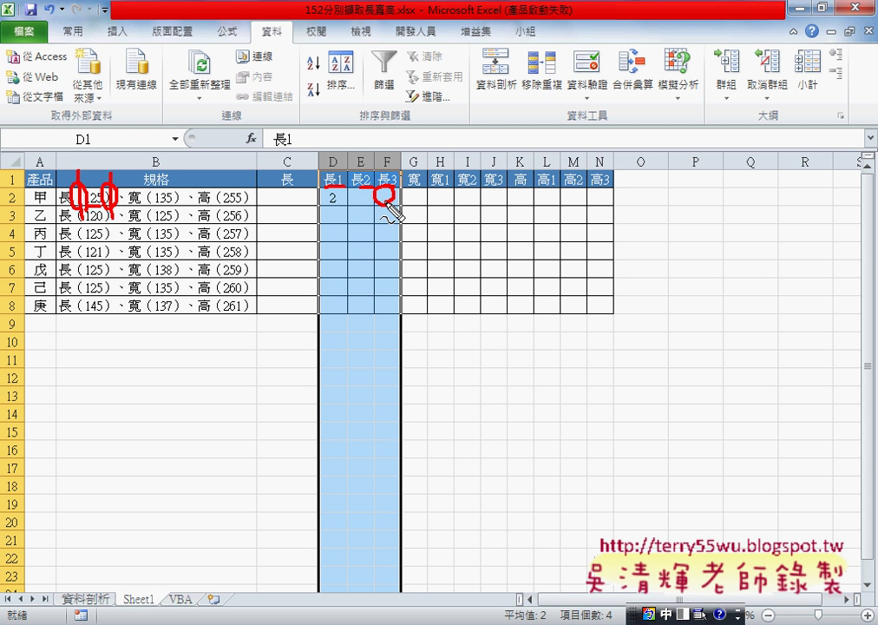
pyautogui.moveTo(304, 191); pyautogui.dragTo(295, 209)
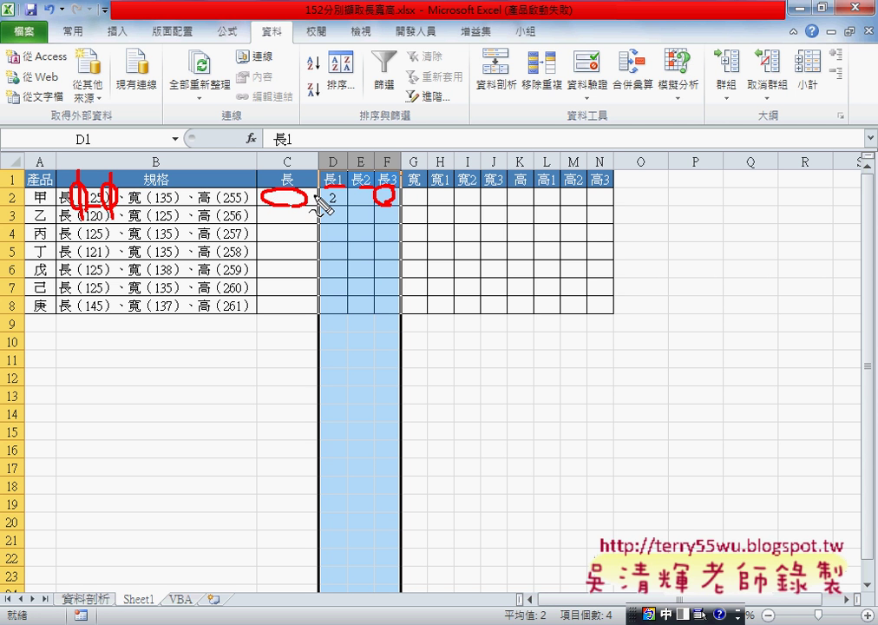
pyautogui.moveTo(425, 167)
pyautogui.mouseDown()
pyautogui.moveTo(425, 184)
pyautogui.moveTo(429, 178)
pyautogui.mouseUp()
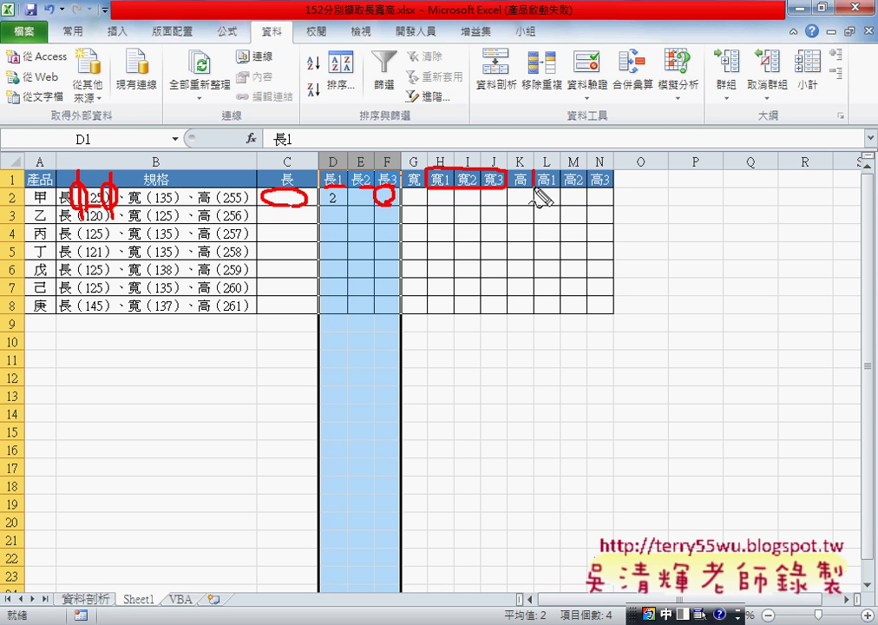
pyautogui.moveTo(539, 178); pyautogui.dragTo(594, 200)
pyautogui.moveTo(543, 184); pyautogui.dragTo(611, 185)
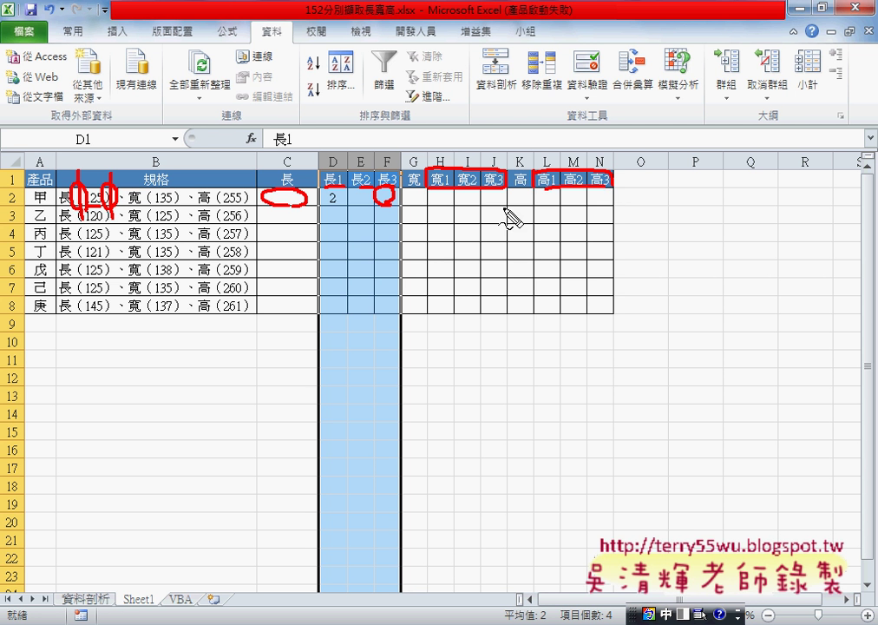
pyautogui.moveTo(329, 184); pyautogui.dragTo(386, 161)
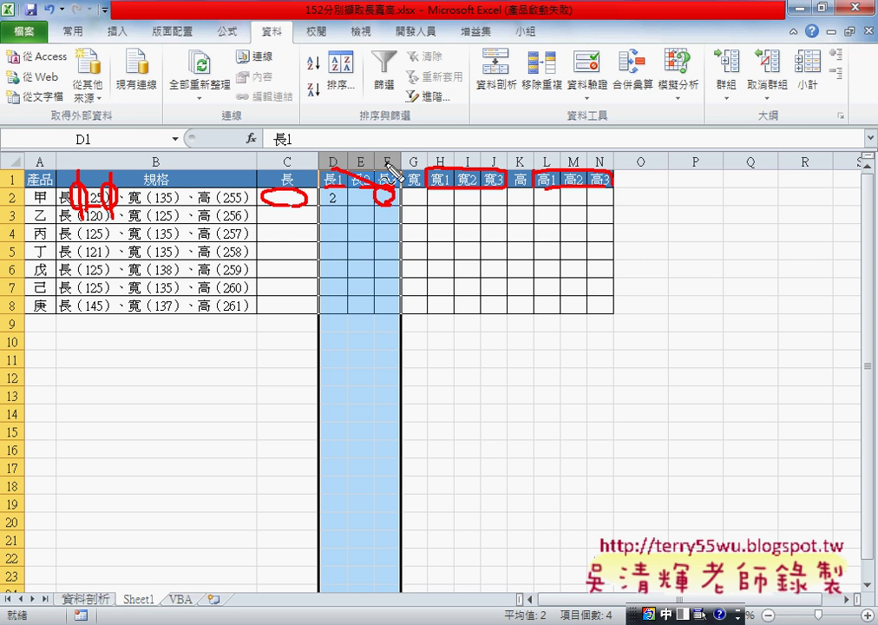
pyautogui.moveTo(453, 161)
pyautogui.mouseDown()
pyautogui.moveTo(497, 202)
pyautogui.moveTo(460, 201)
pyautogui.mouseUp()
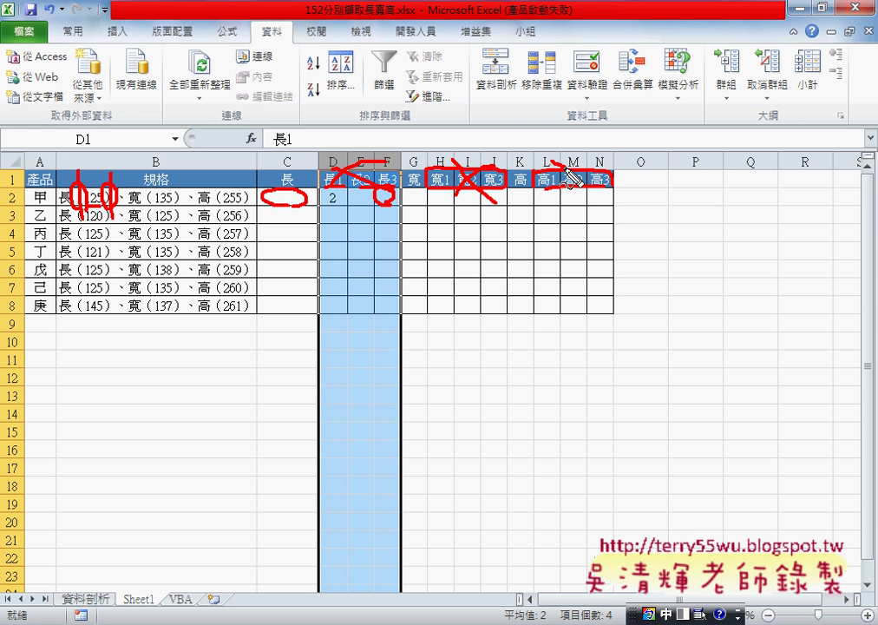
pyautogui.moveTo(550, 159)
pyautogui.mouseDown()
pyautogui.moveTo(582, 181)
pyautogui.moveTo(562, 198)
pyautogui.mouseUp()
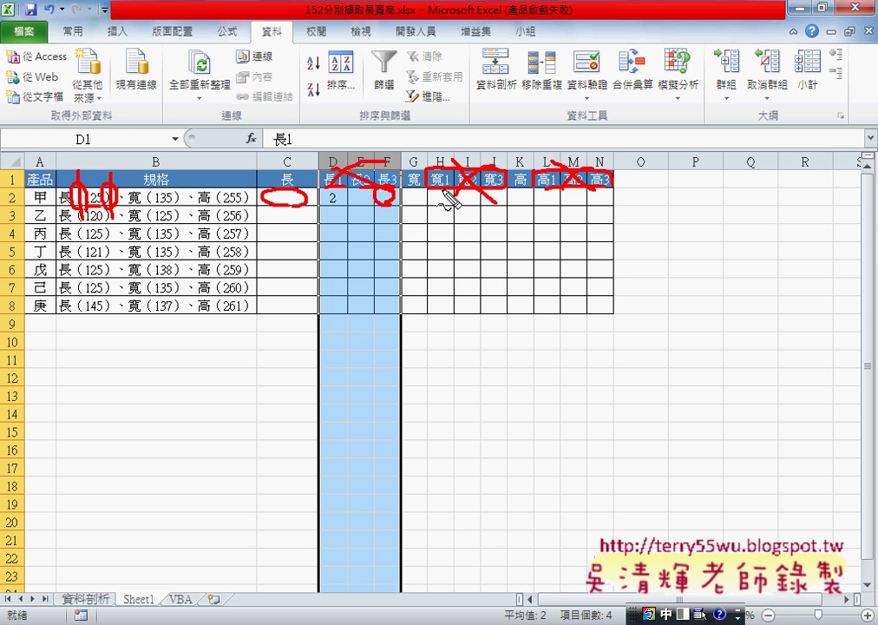
# Exit pen annotation mode, clearing the on-screen drawings
pyautogui.press('Escape')
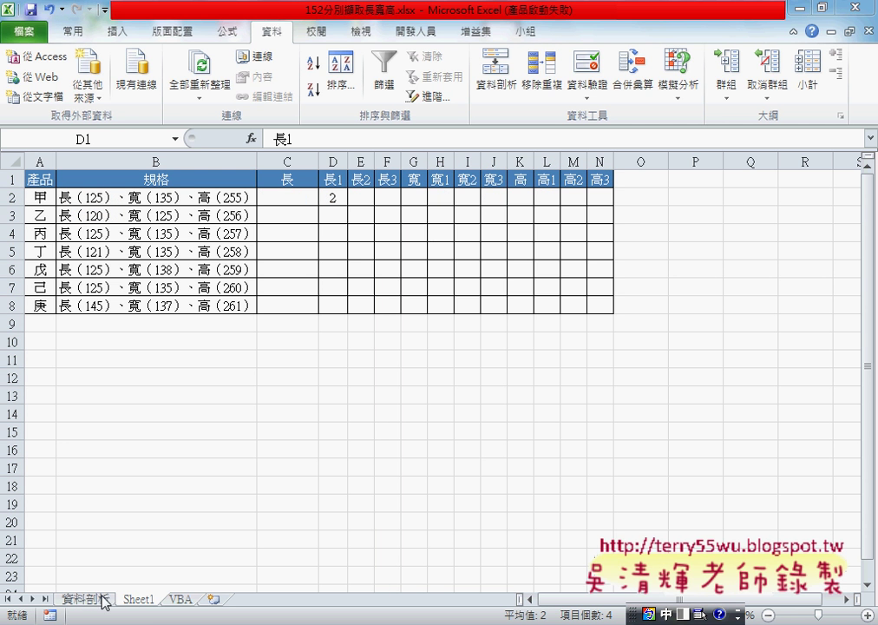